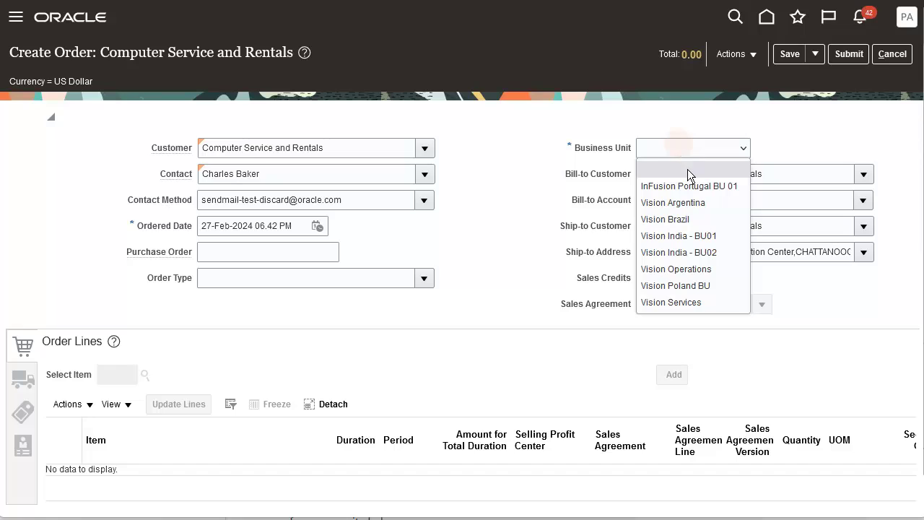
Set the order's business unit to Vision Operations and select the customer's bill-to account.
click(693, 268)
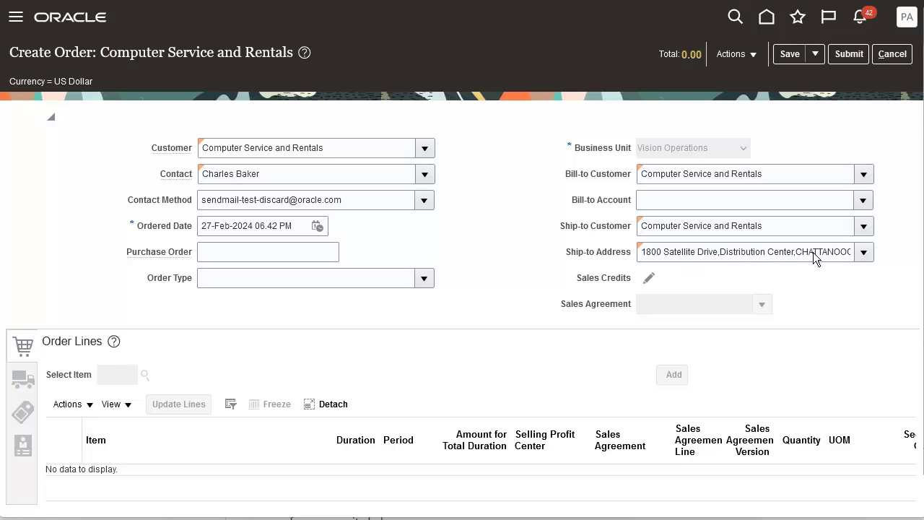
click(864, 196)
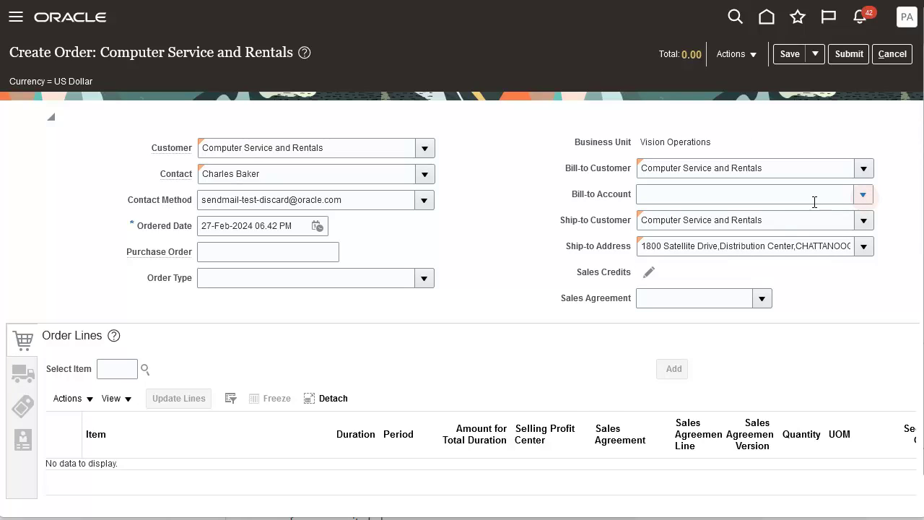
click(792, 216)
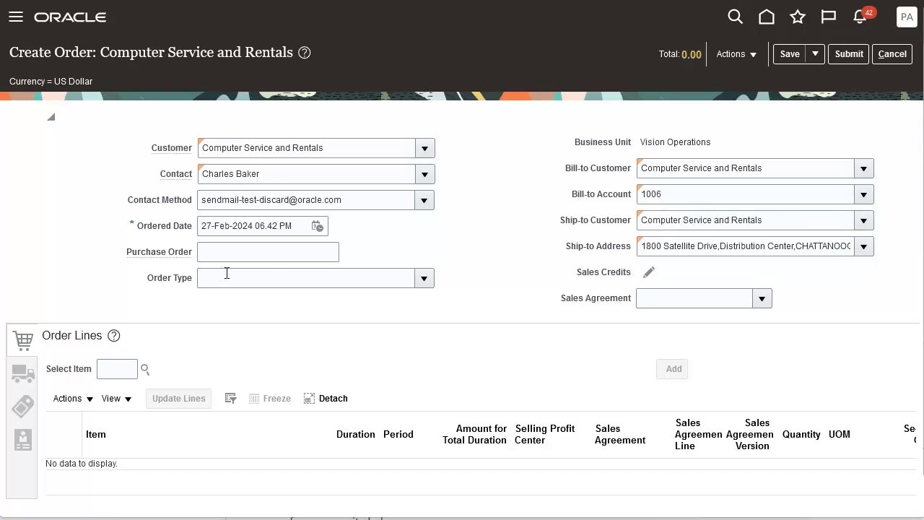
Add DEMO PLAIN ITEM to the order lines with a quantity of 100 Each.
click(116, 369)
key(ctrl+v)
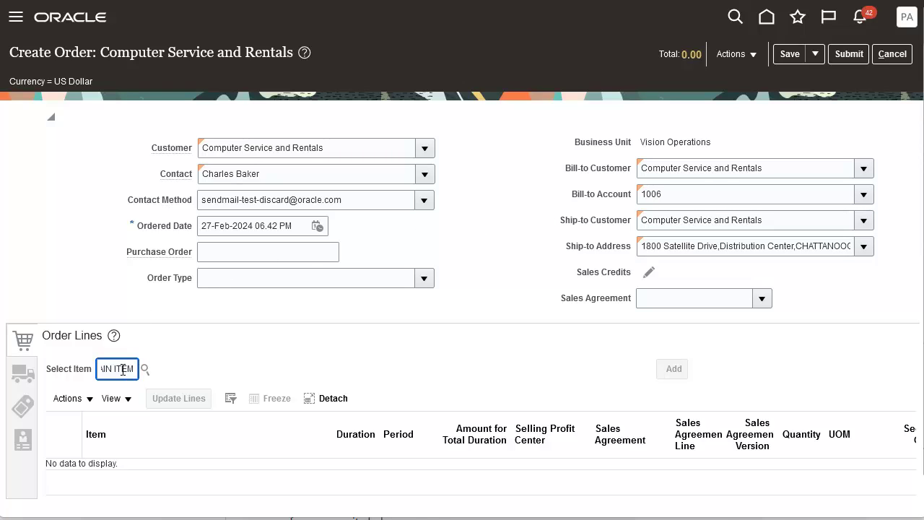
key(Tab)
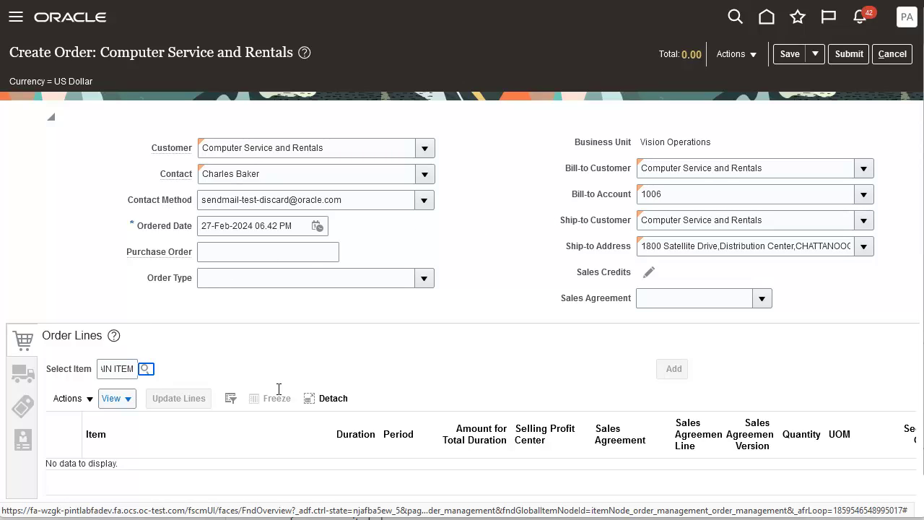
text(00)
click(852, 369)
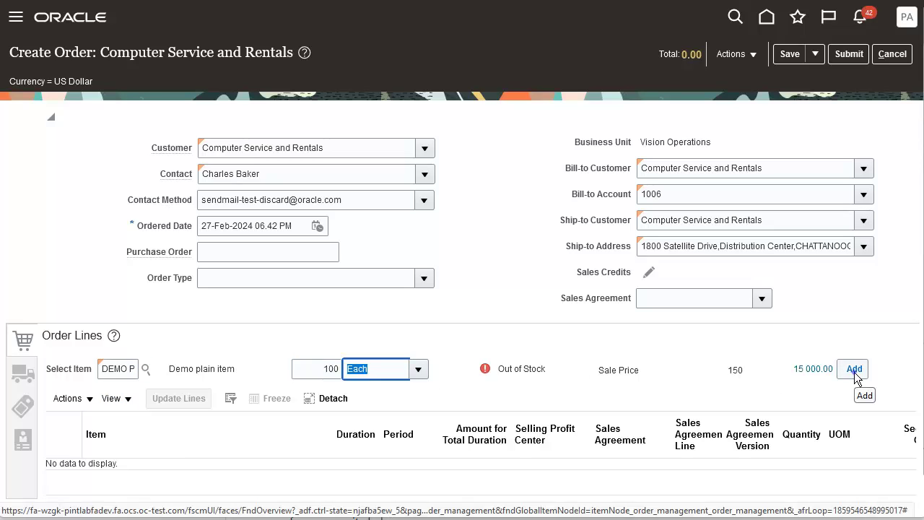
Set Cancel Backorders to Yes on the Demo plain item order line.
scroll(769, 480, right, 5)
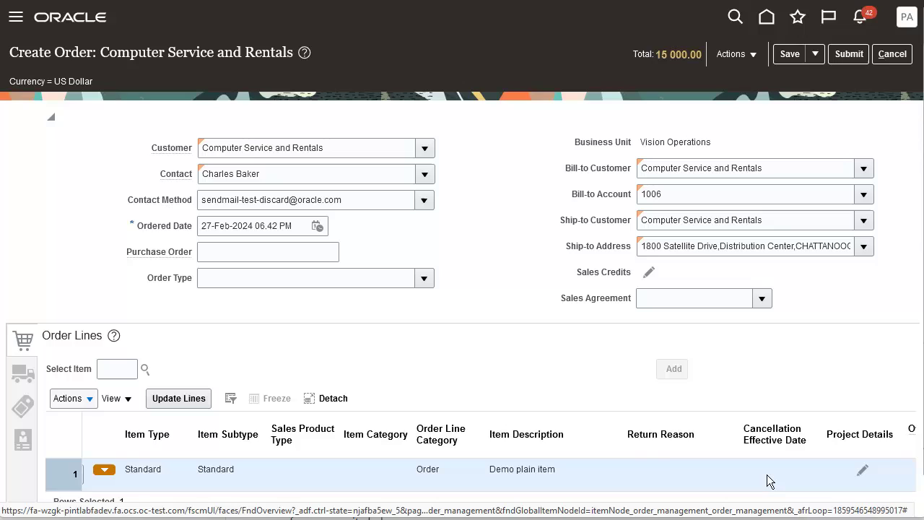
scroll(766, 476, right, 4)
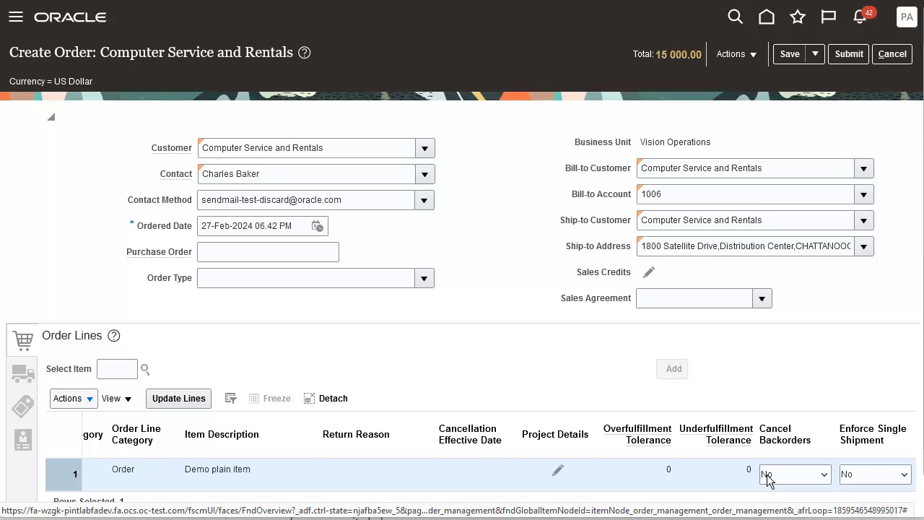
click(823, 478)
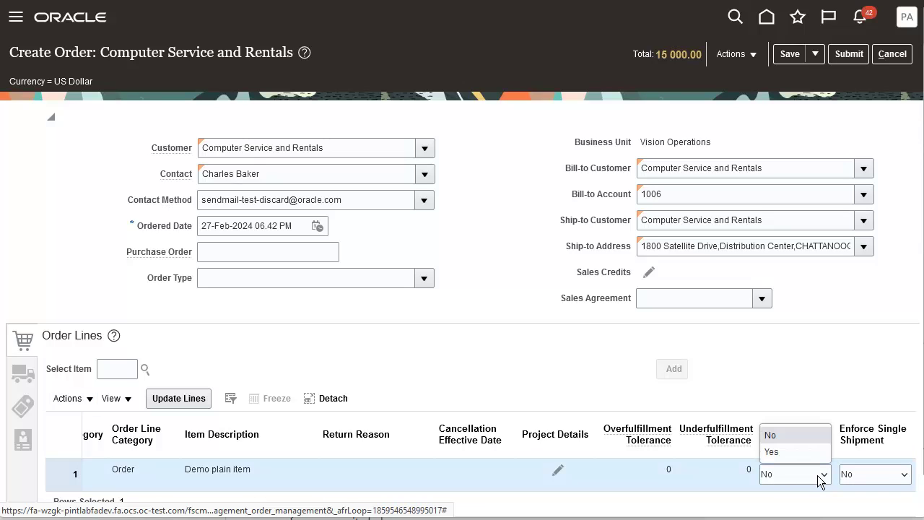
click(784, 453)
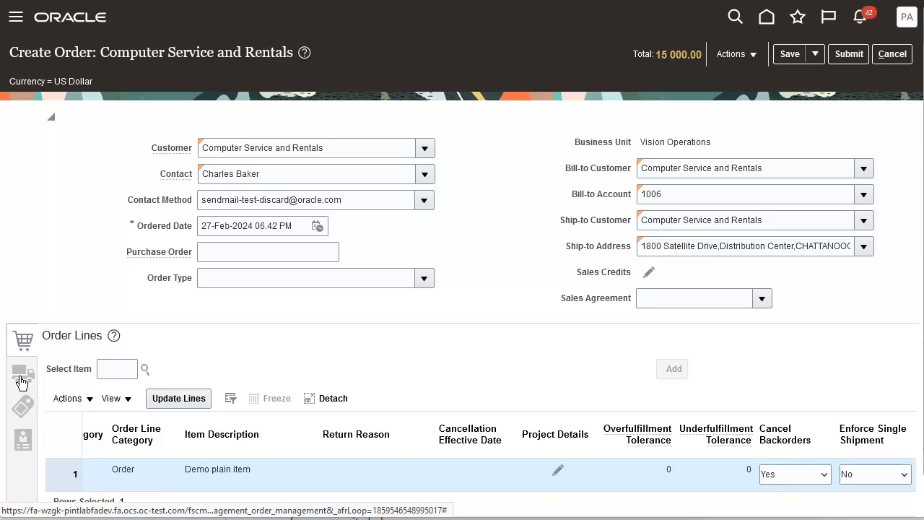
Submit the sales order, acknowledge the confirmation, and refresh the order's status.
click(850, 54)
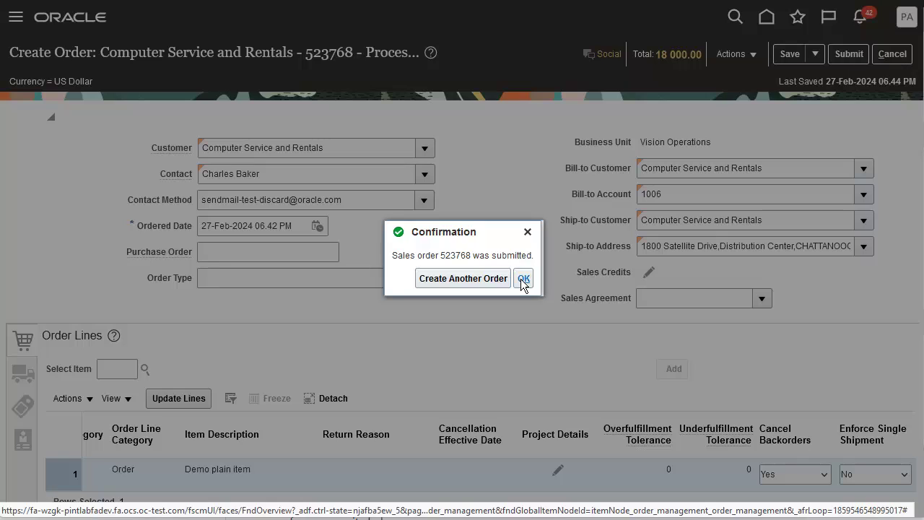
click(523, 278)
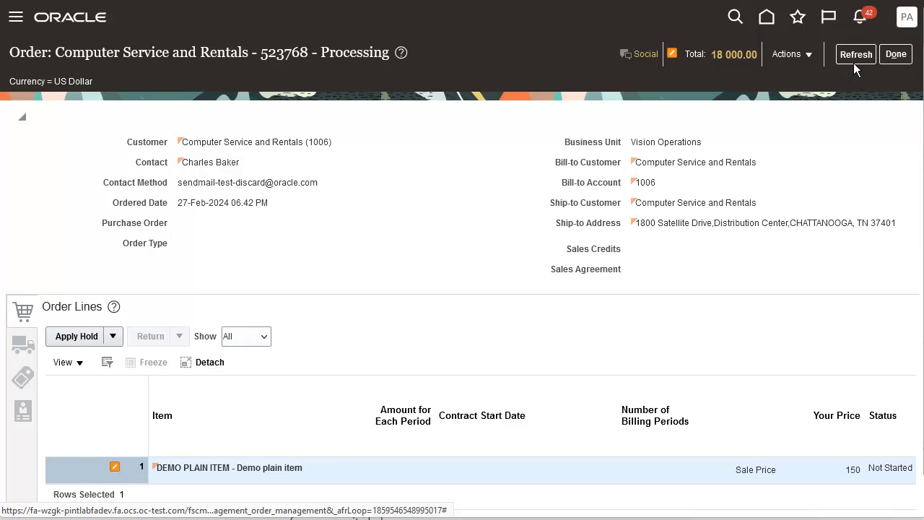
click(856, 55)
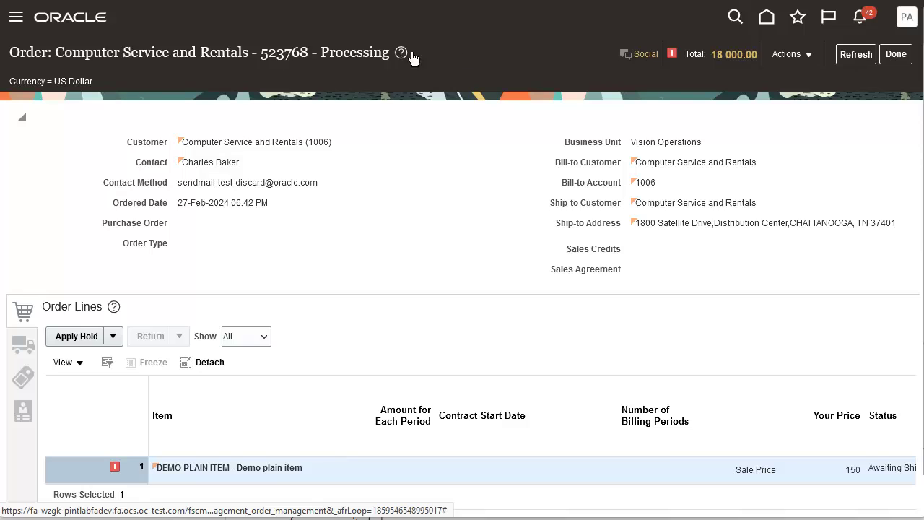
Look up the on-hand quantity of DEMO PLAIN ITEM in organization V1 through Manage Item Quantities in Inventory Management.
click(14, 17)
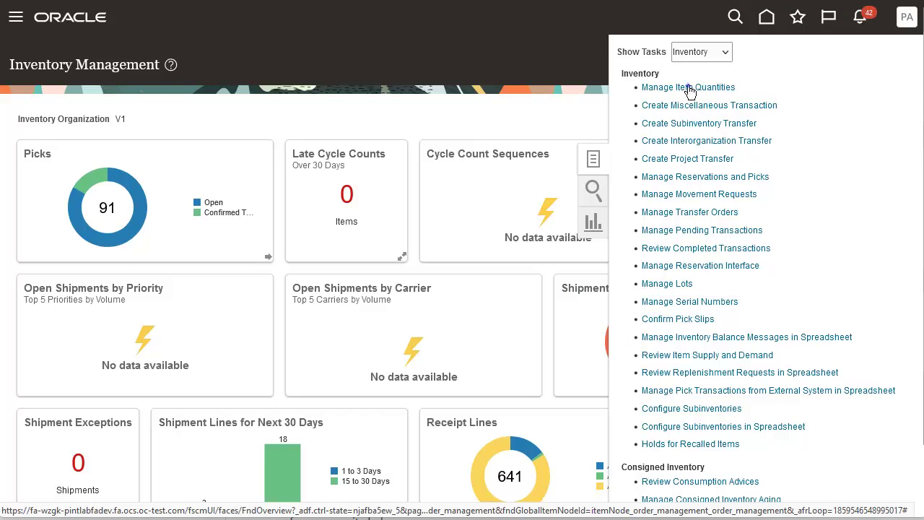
click(687, 88)
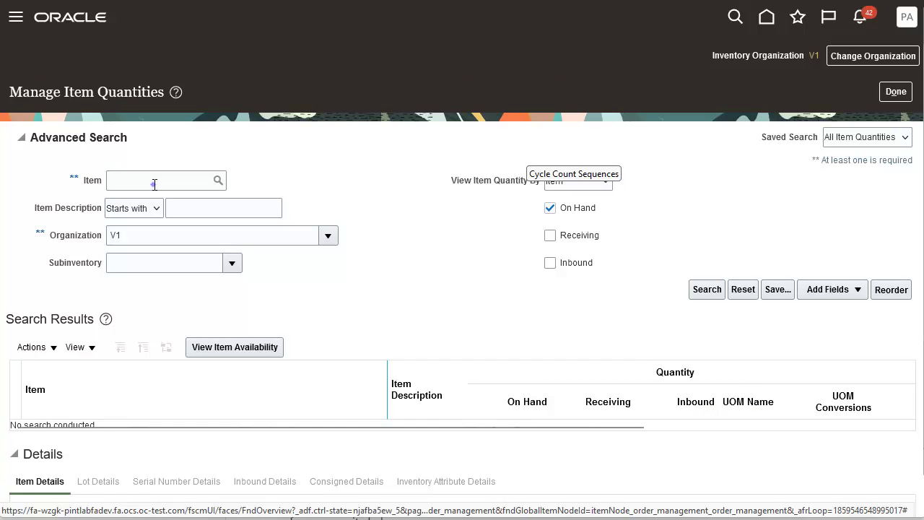
click(153, 184)
text(DEMO PLAIN ITEM)
key(Tab)
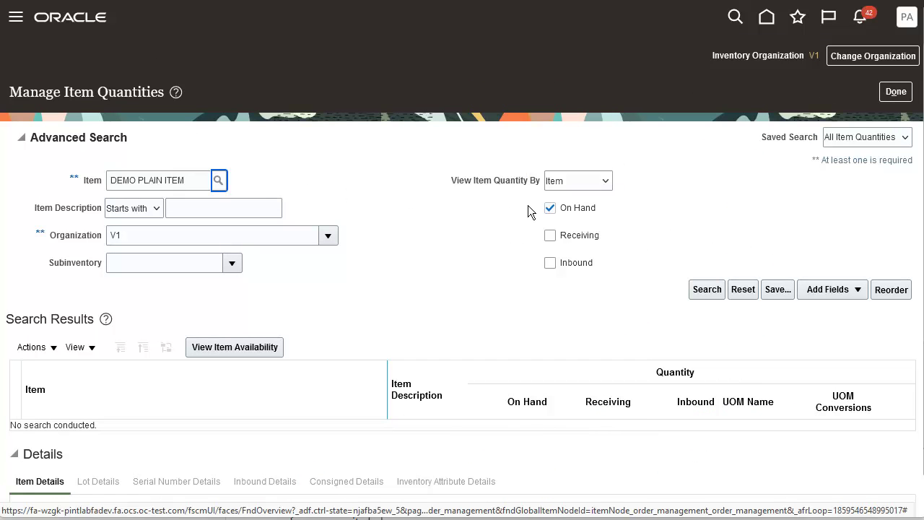
click(696, 290)
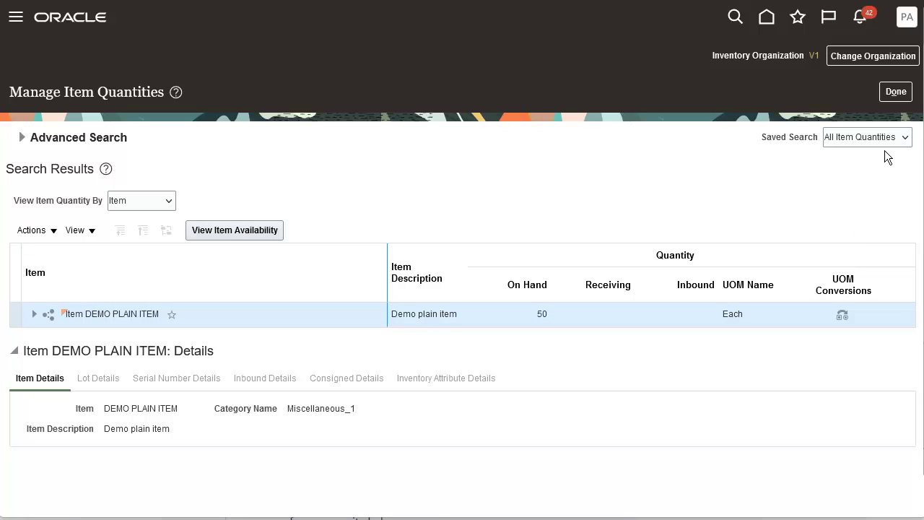
click(895, 94)
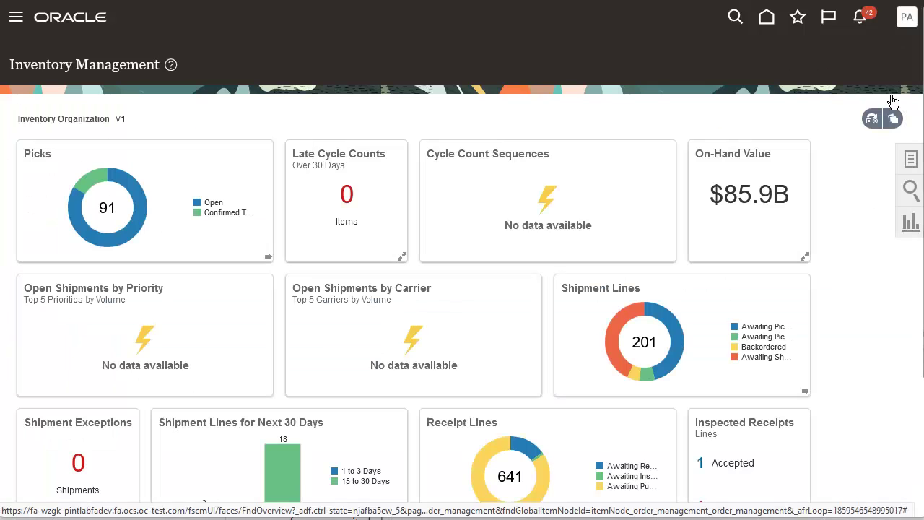
Find the submitted order's shipment line by order number, with the Scheduled Ship Date operator set to Equal to, and open it.
click(910, 160)
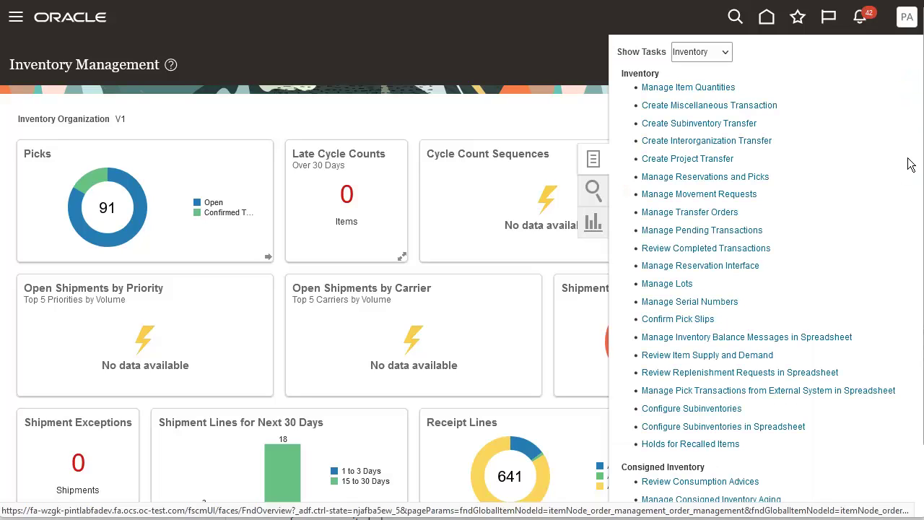
click(706, 58)
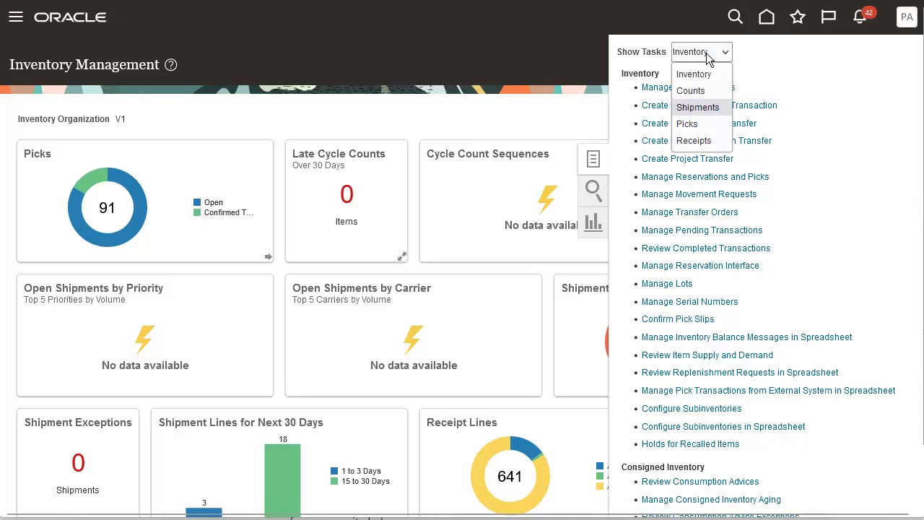
click(698, 107)
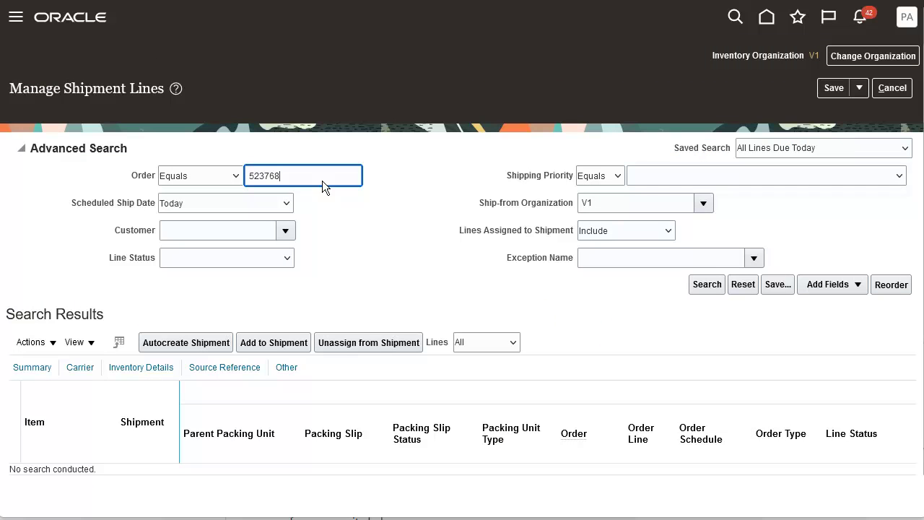
click(283, 203)
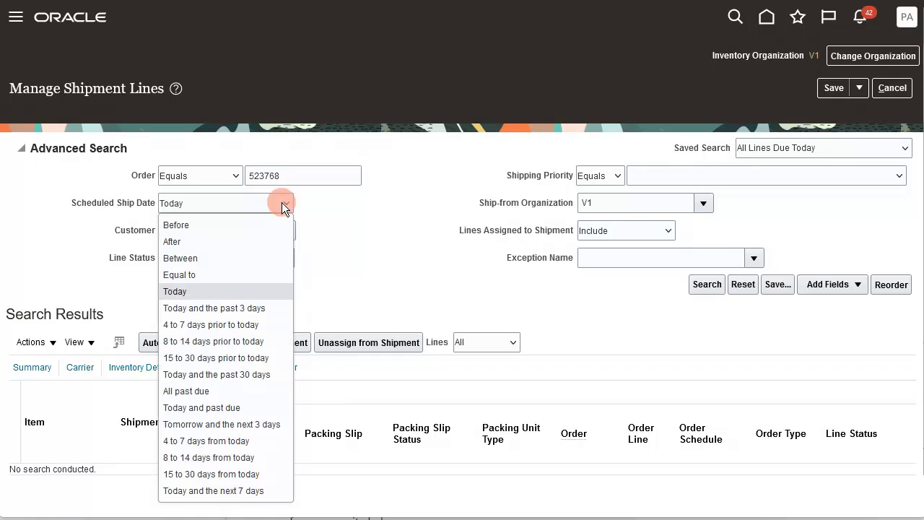
click(233, 278)
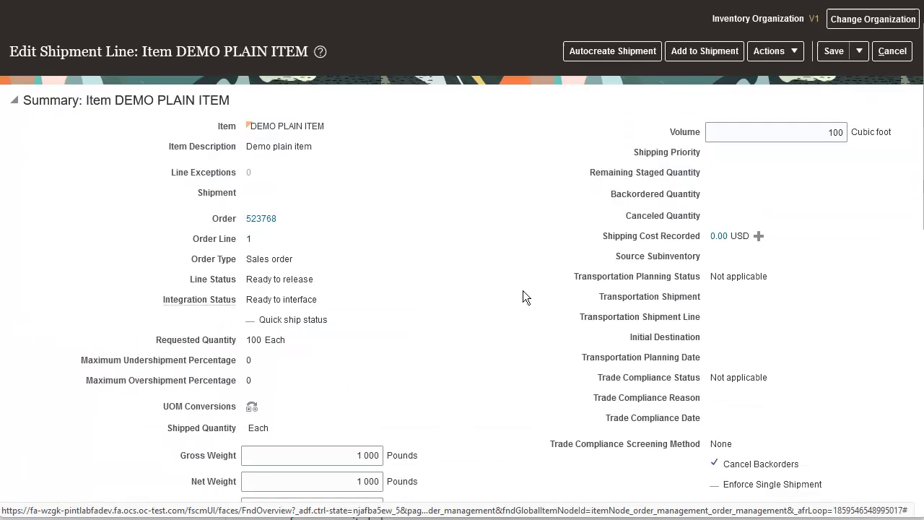
Examine the shipment line's status, requested quantity and Cancel Backorders setting, and leave it without changes.
scroll(570, 317, down, 3)
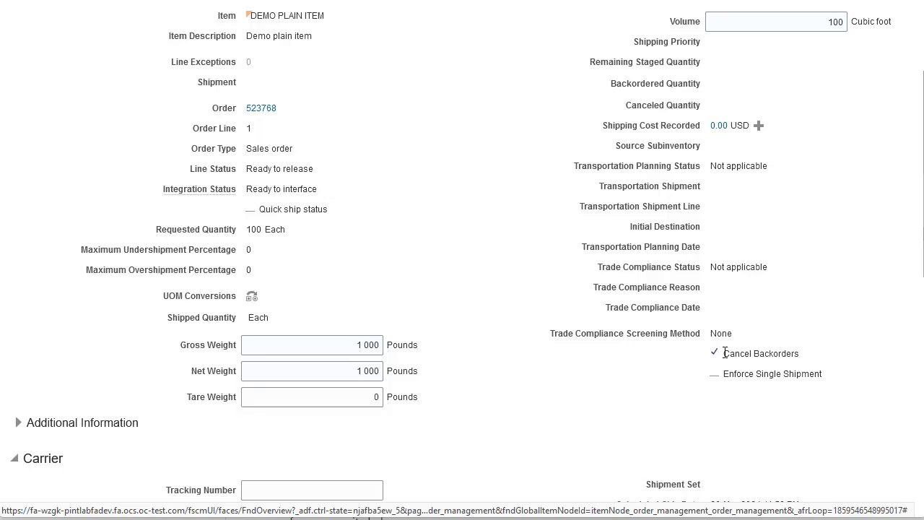
scroll(634, 310, up, 3)
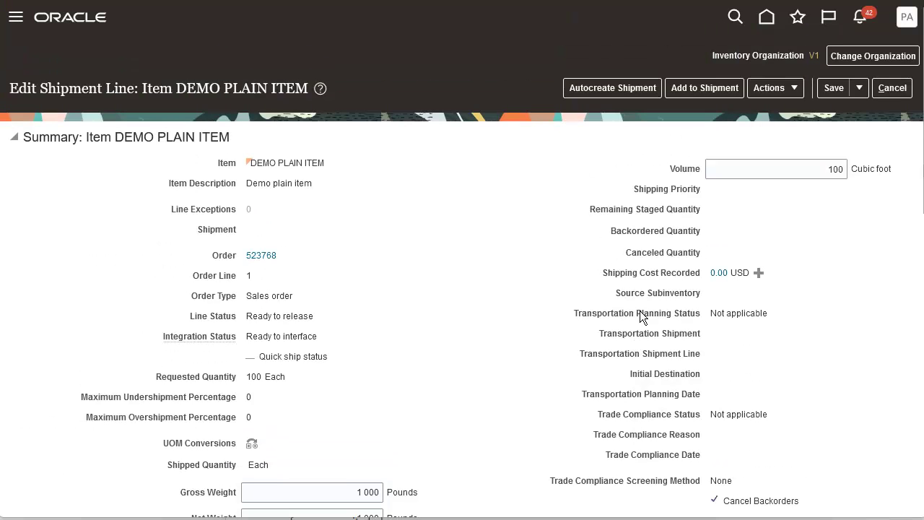
click(892, 87)
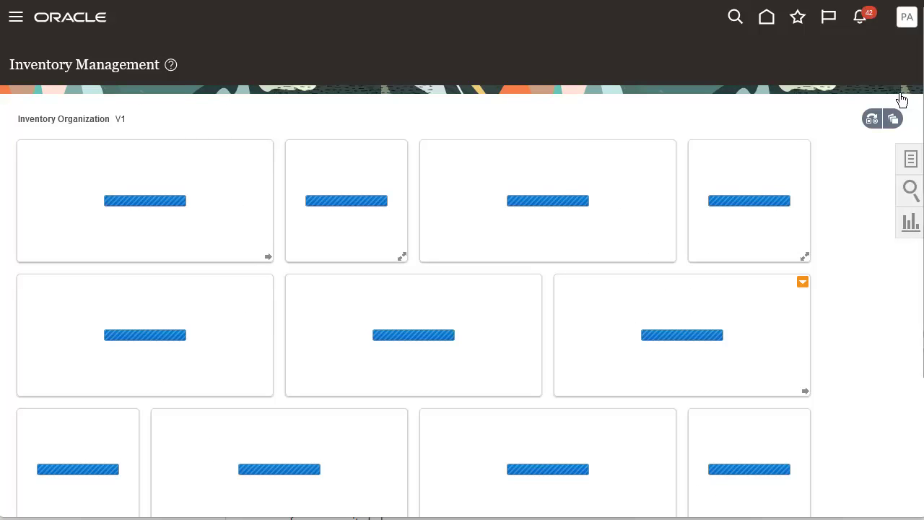
Start a new pick wave from the shipment tasks using the release rule DEMO RELEASE RULE.
click(910, 162)
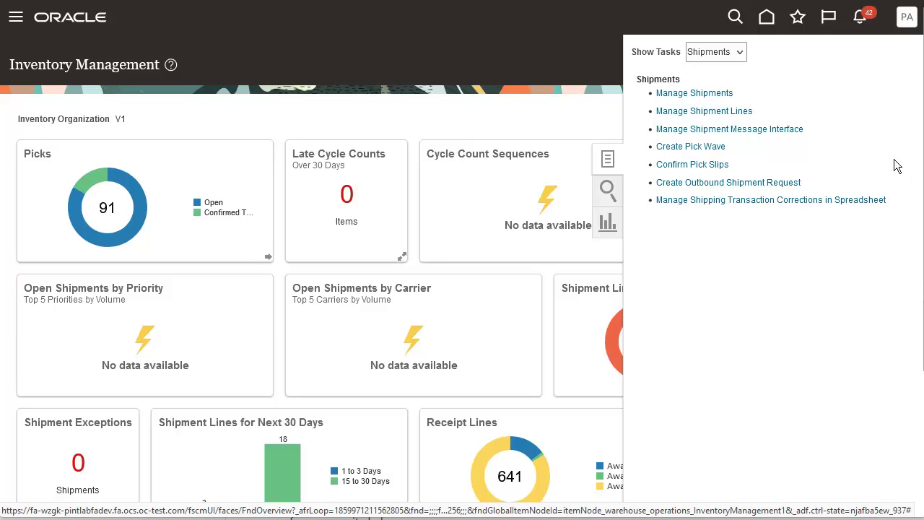
click(706, 148)
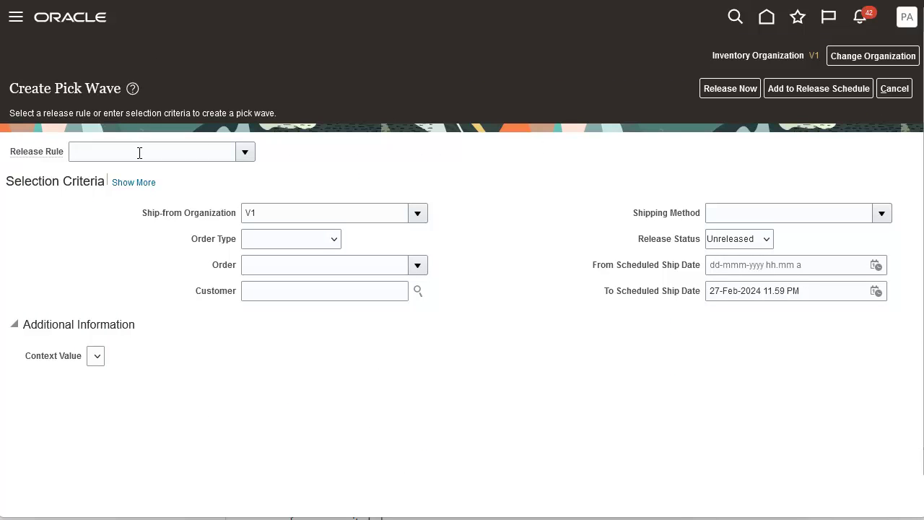
click(115, 154)
text(DEMO RELEASE RULE)
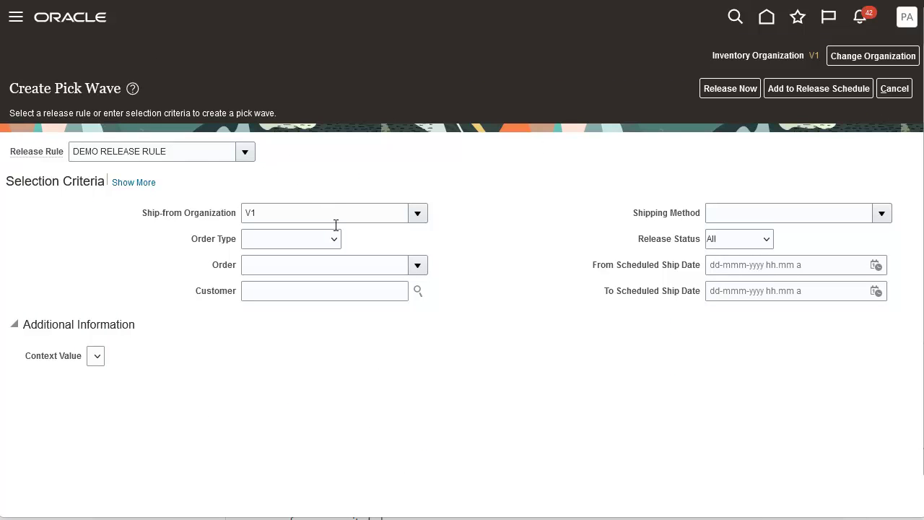
Limit the pick wave to the submitted order for Computer Service and Rentals, release it immediately, and acknowledge the confirmation.
click(346, 265)
text(523768)
key(Tab)
text(Computer Service and Rentals)
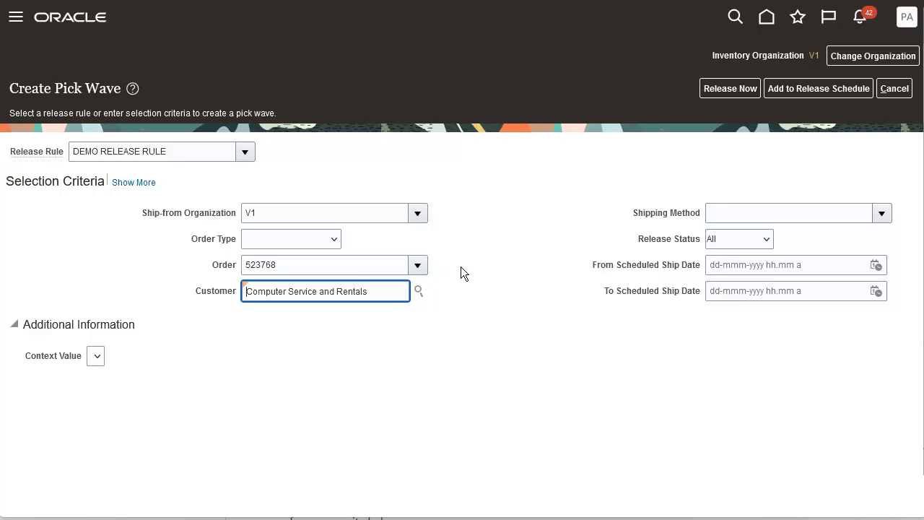
click(726, 89)
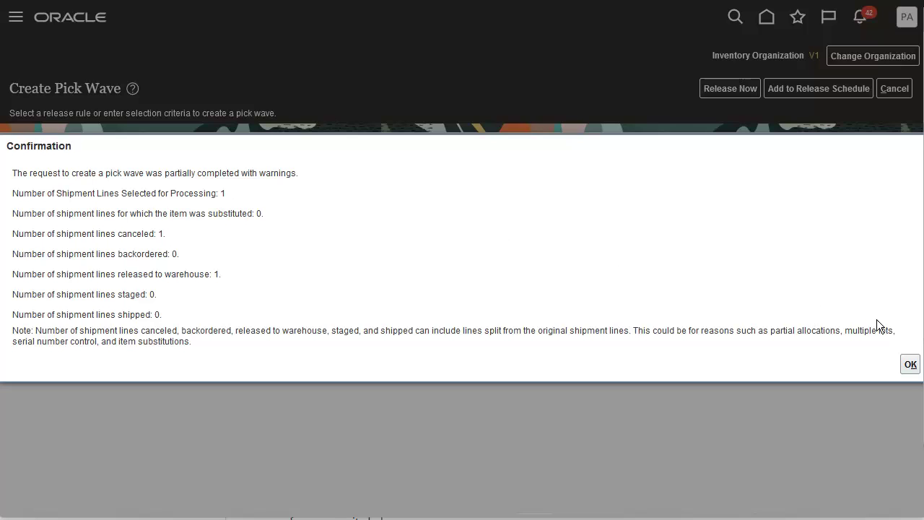
click(908, 366)
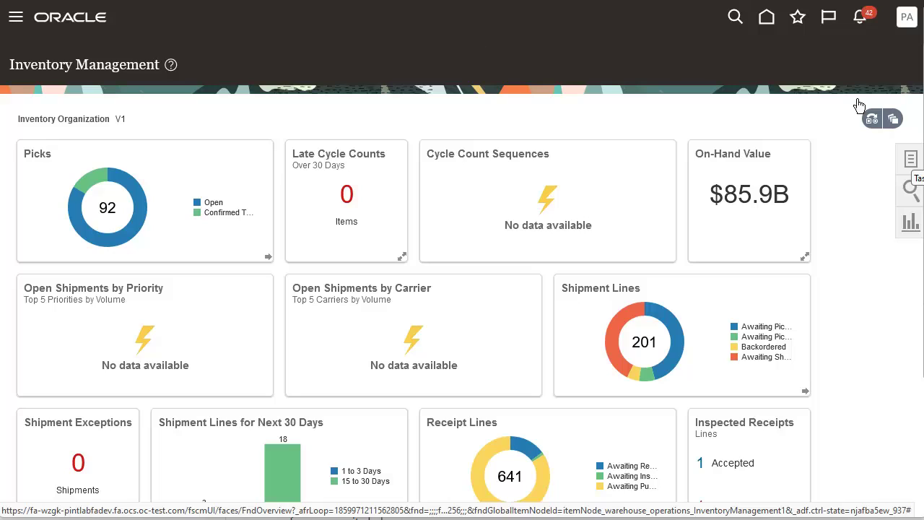
Search Manage Shipment Lines again for the order's lines after the pick release, with Scheduled Ship Date set to Equal to.
click(910, 158)
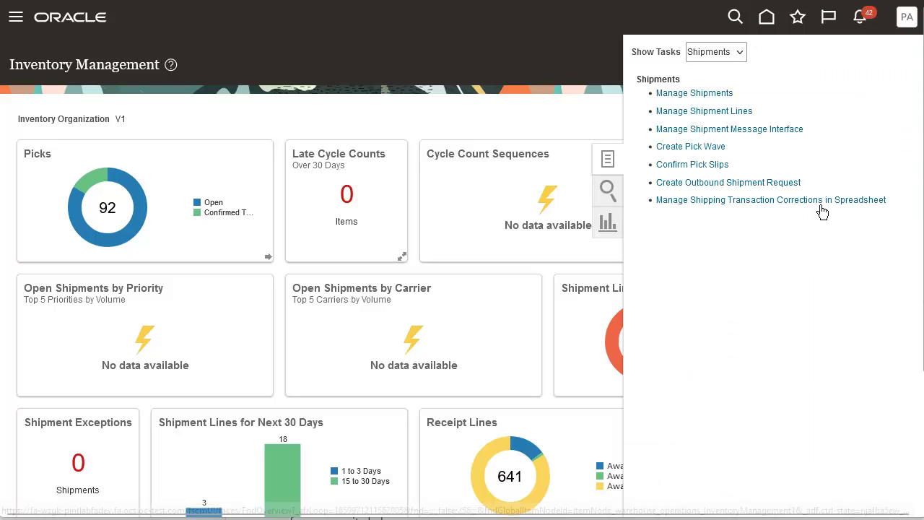
click(704, 112)
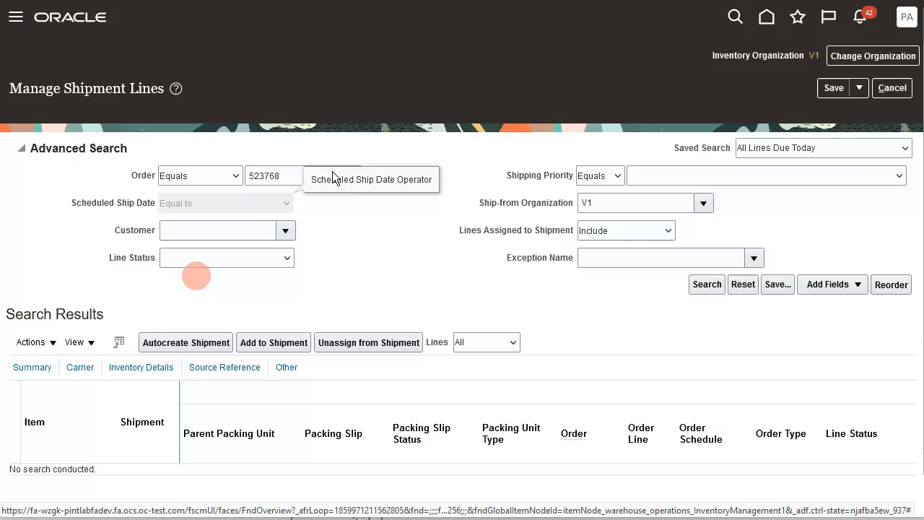
click(705, 284)
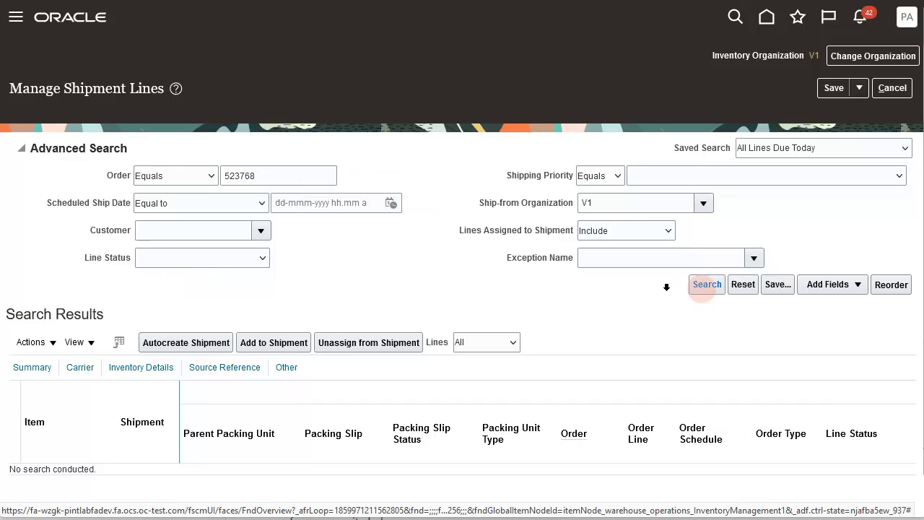
Examine the line status and requested quantity of both shipment lines returned for the order.
click(797, 382)
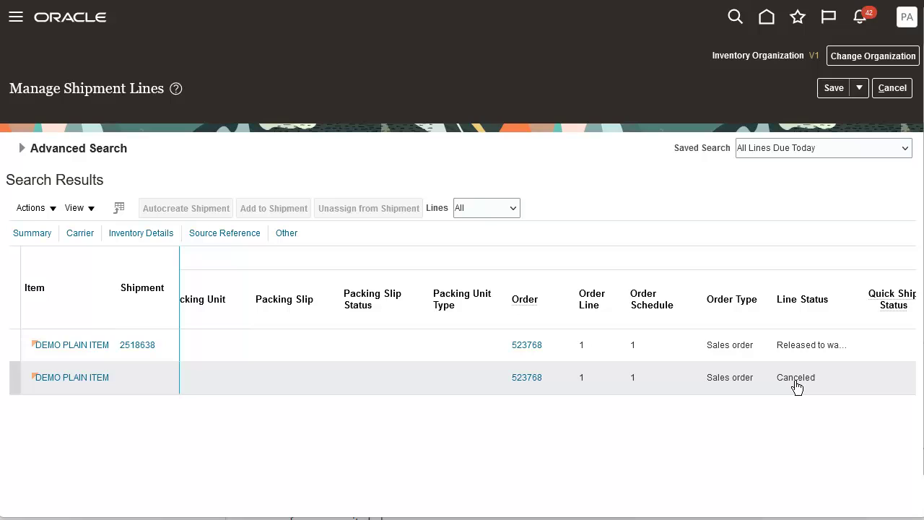
scroll(796, 381, right, 3)
scroll(799, 380, right, 1)
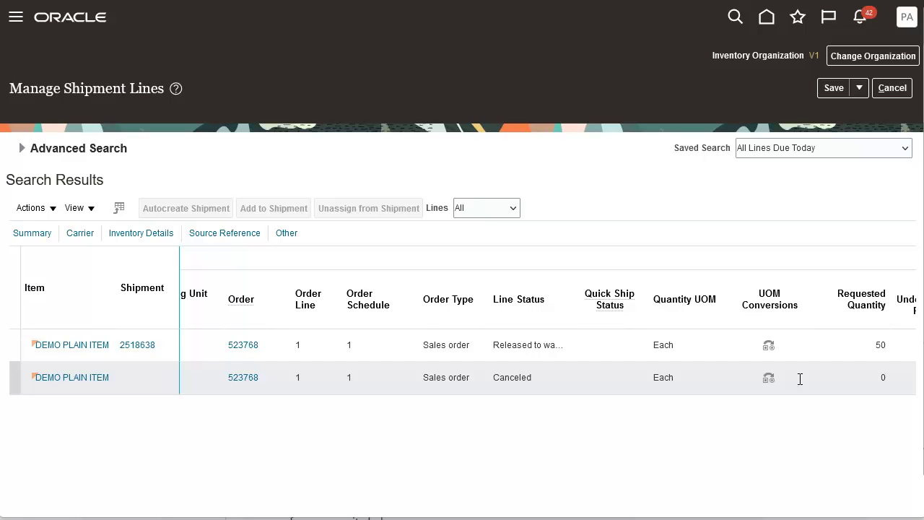
click(568, 346)
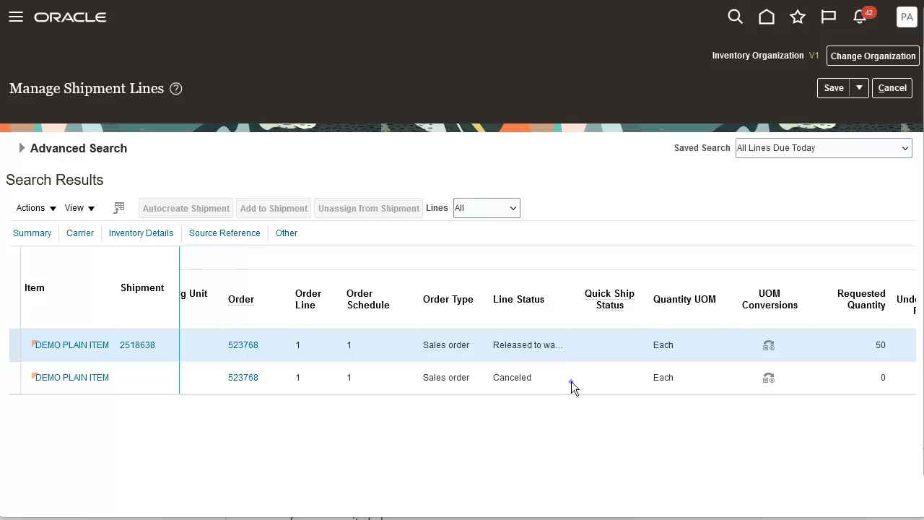
click(571, 381)
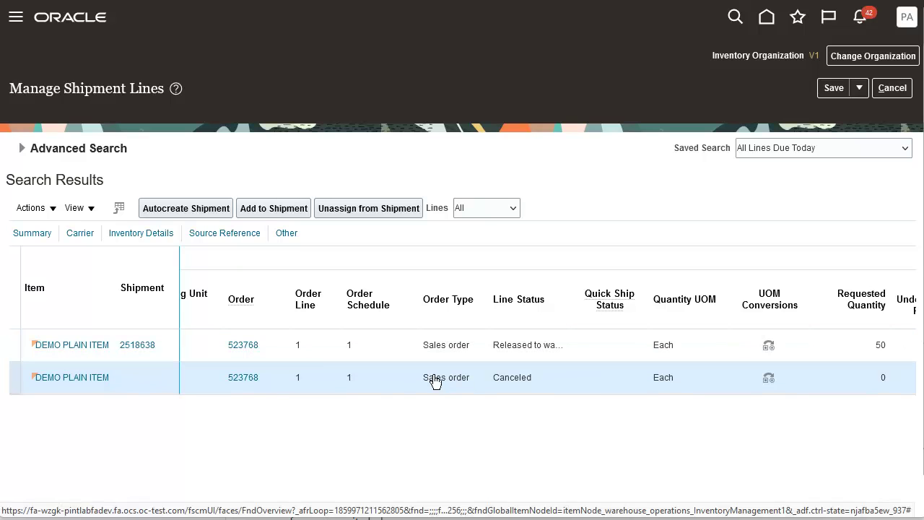
Open Scheduled Processes and check the latest Process Responses from Order Fulfillment run and its subprocess.
click(16, 19)
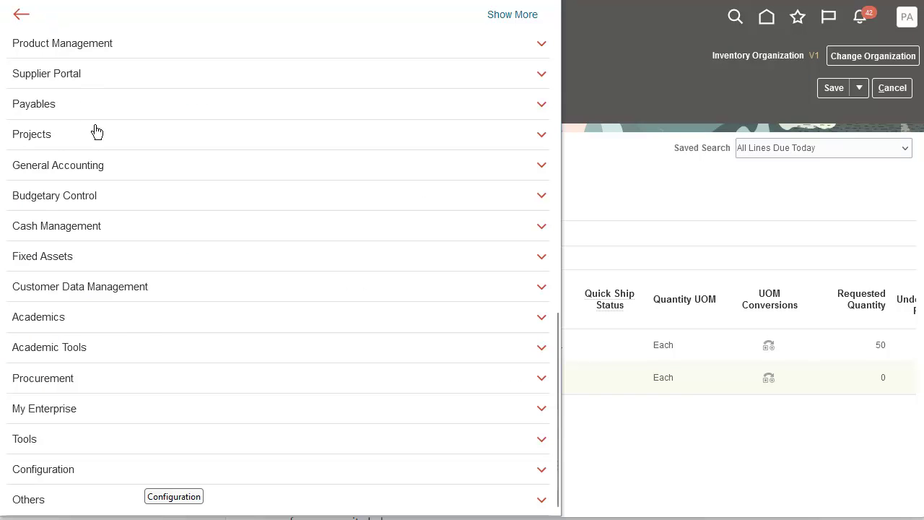
click(121, 442)
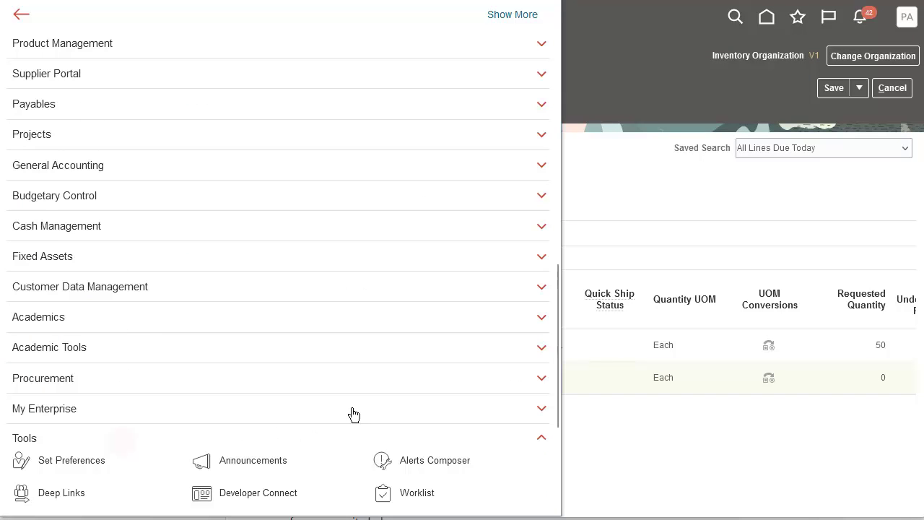
scroll(415, 330, down, 3)
click(424, 324)
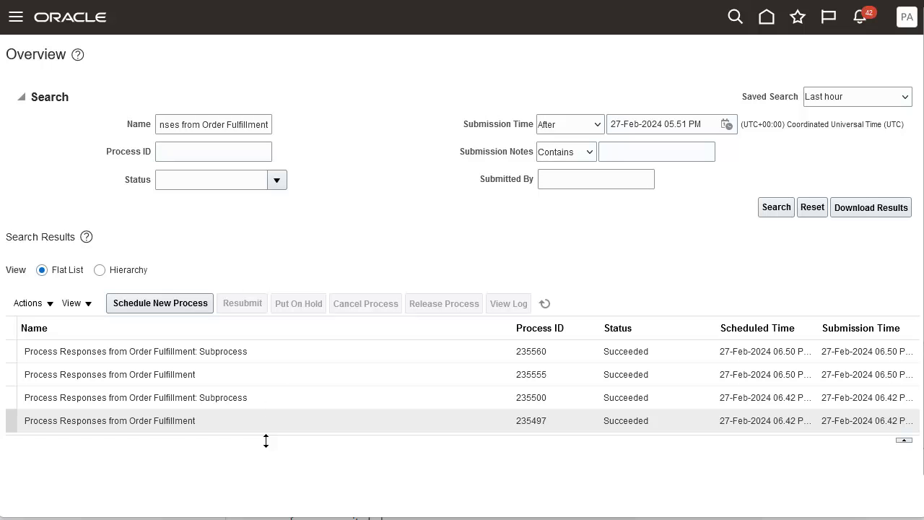
drag(266, 441, 267, 447)
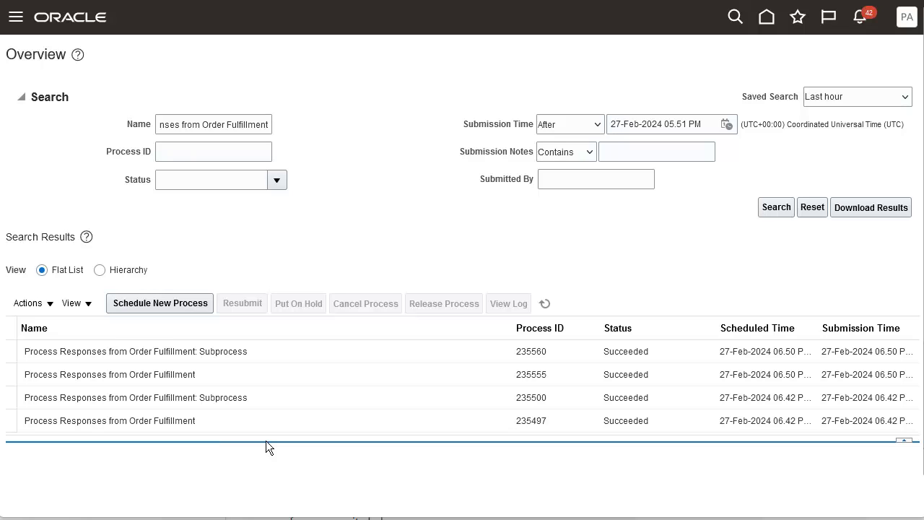
click(286, 369)
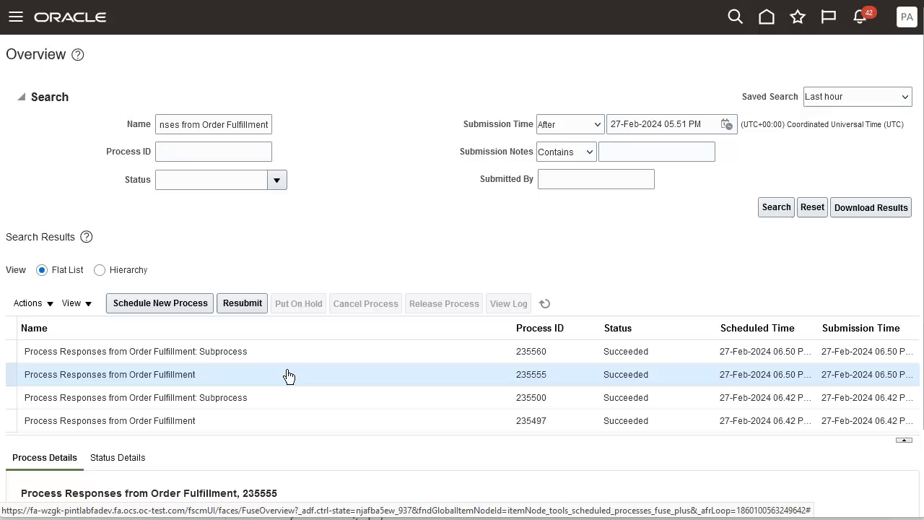
Search Manage Orders in Order Management for the Computer Service and Rentals order by its order number and open it.
click(15, 17)
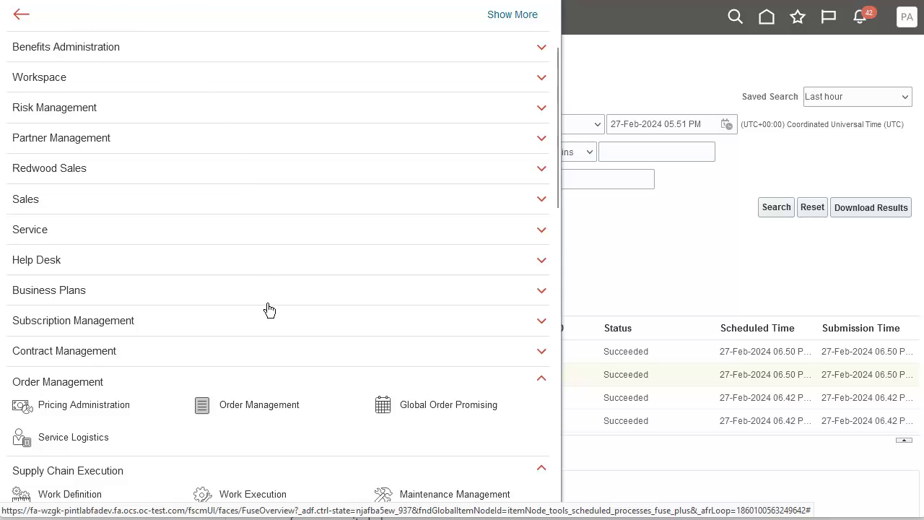
click(270, 405)
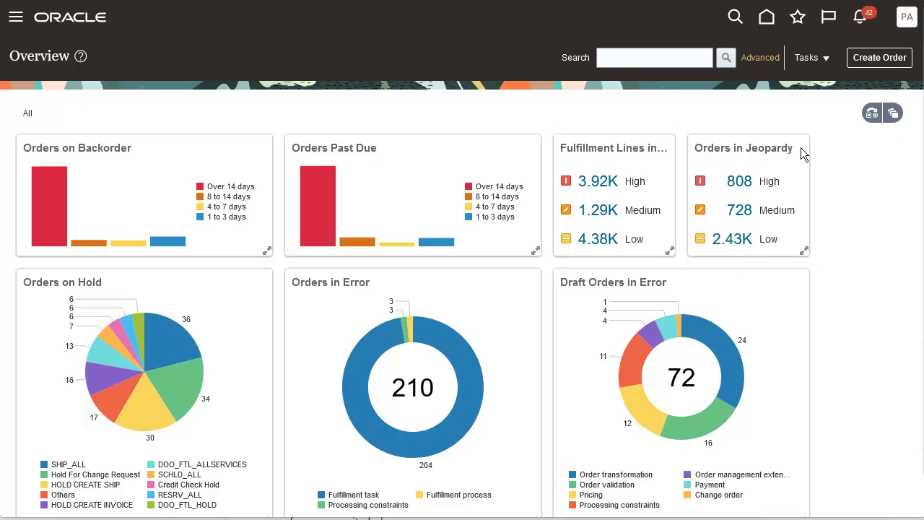
click(810, 63)
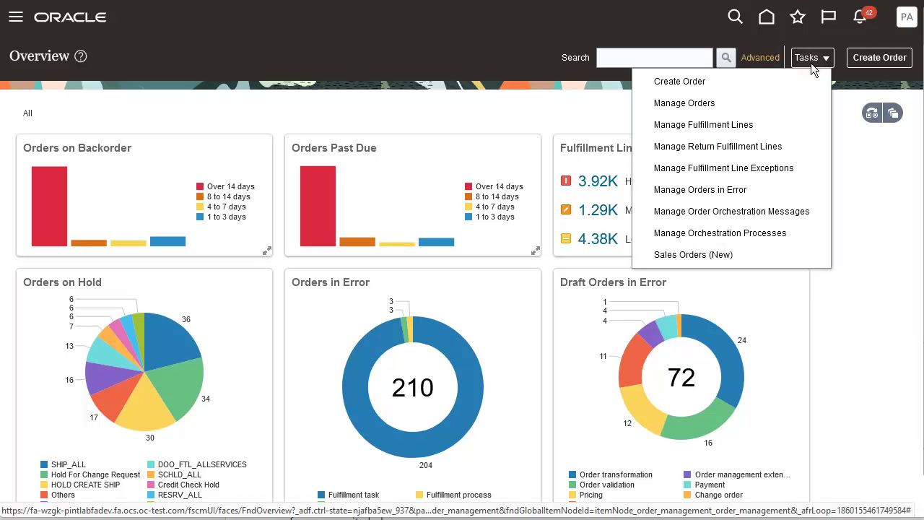
click(747, 105)
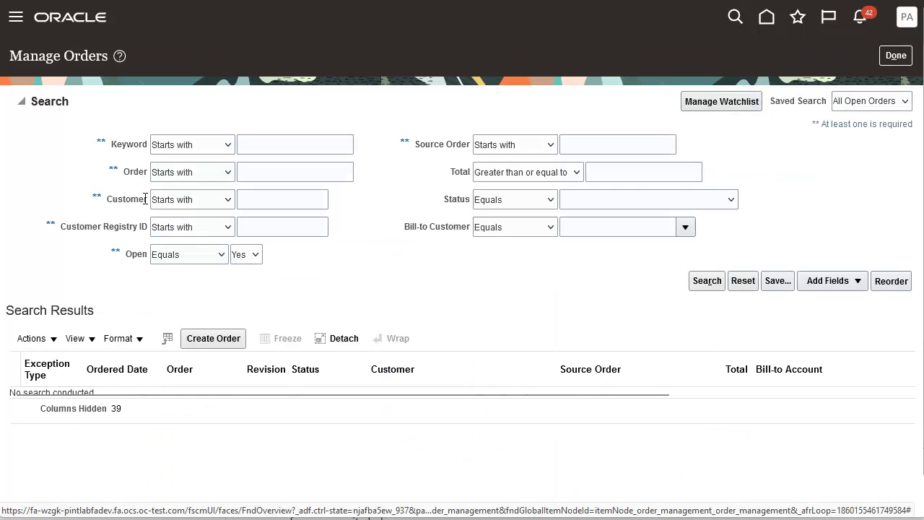
click(275, 174)
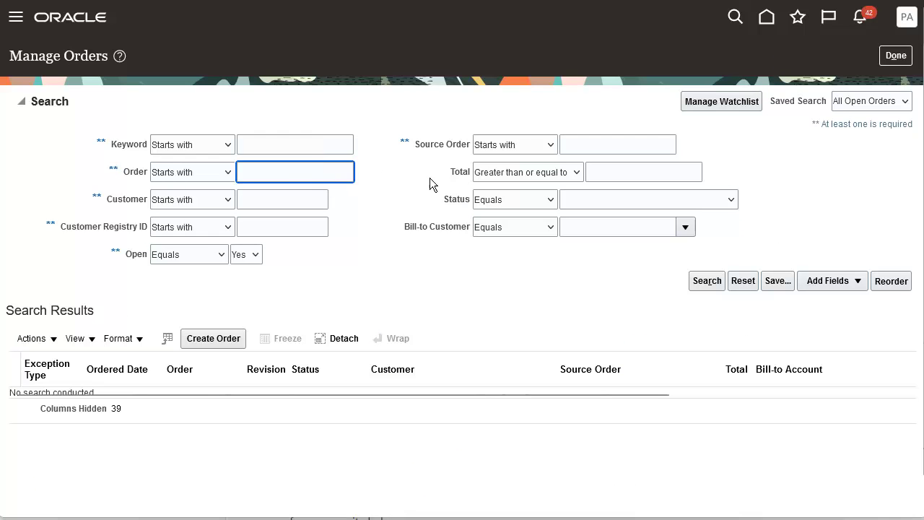
click(707, 281)
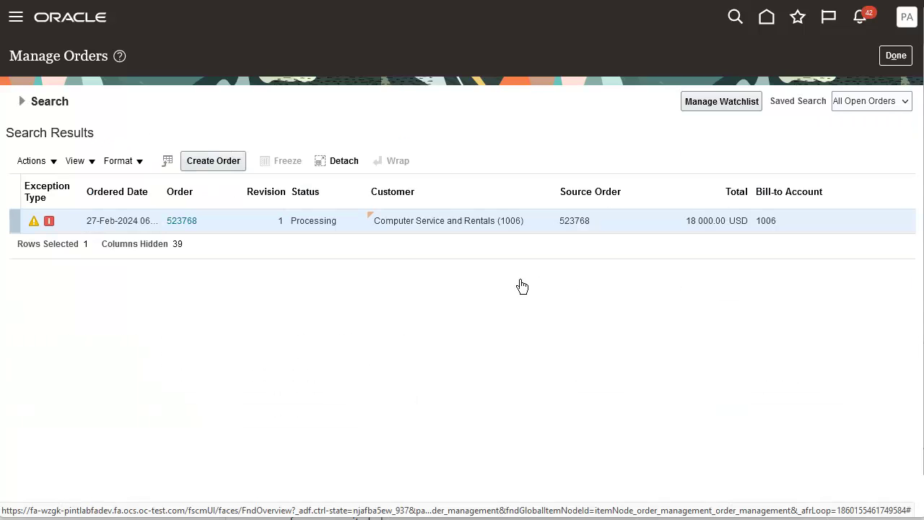
click(181, 221)
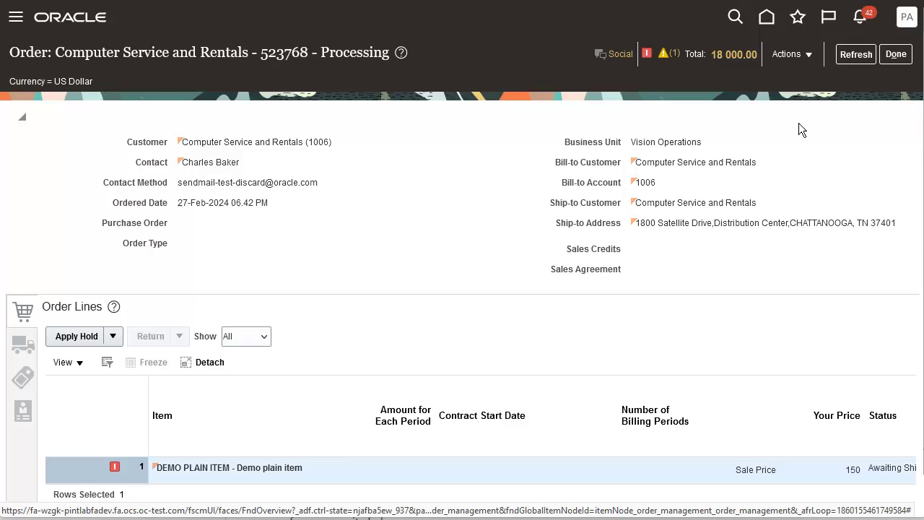
Switch the order to the fulfillment view and examine the DEMO PLAIN ITEM fulfillment line's quantity, status and details.
click(804, 58)
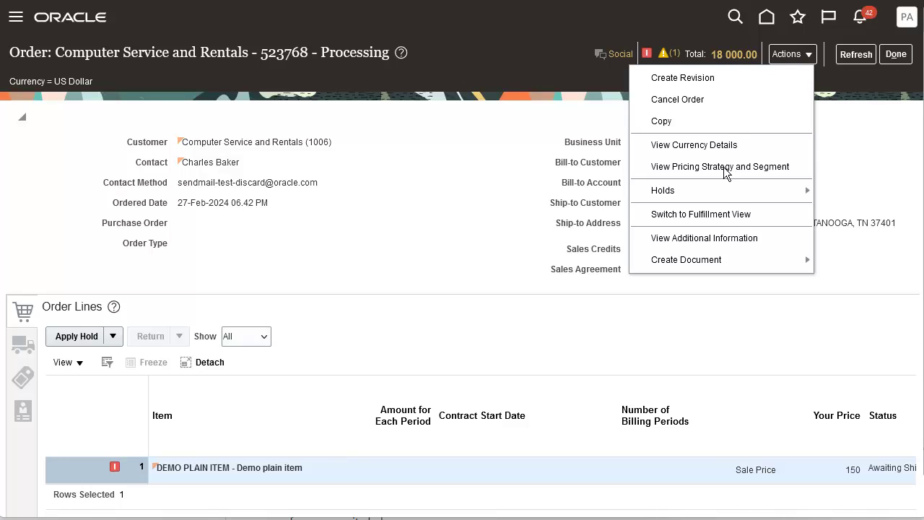
click(722, 212)
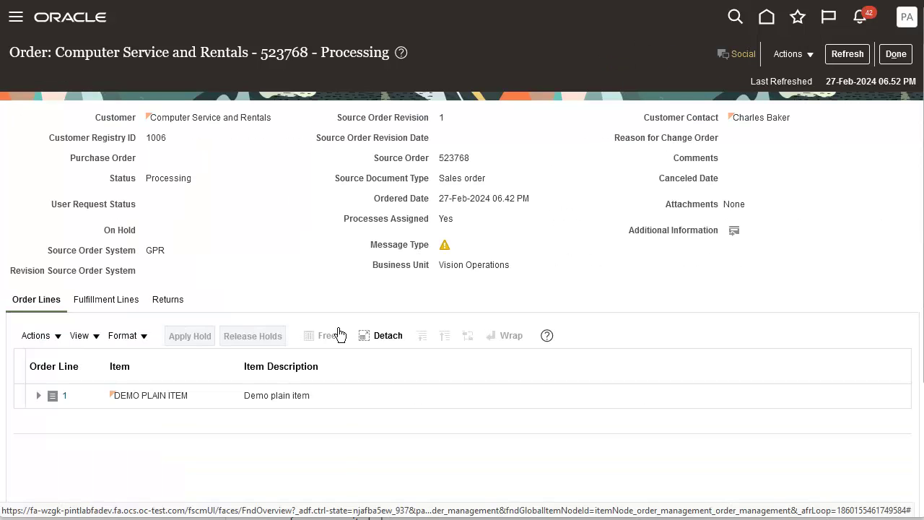
click(101, 300)
scroll(395, 405, down, 4)
scroll(395, 405, down, 3)
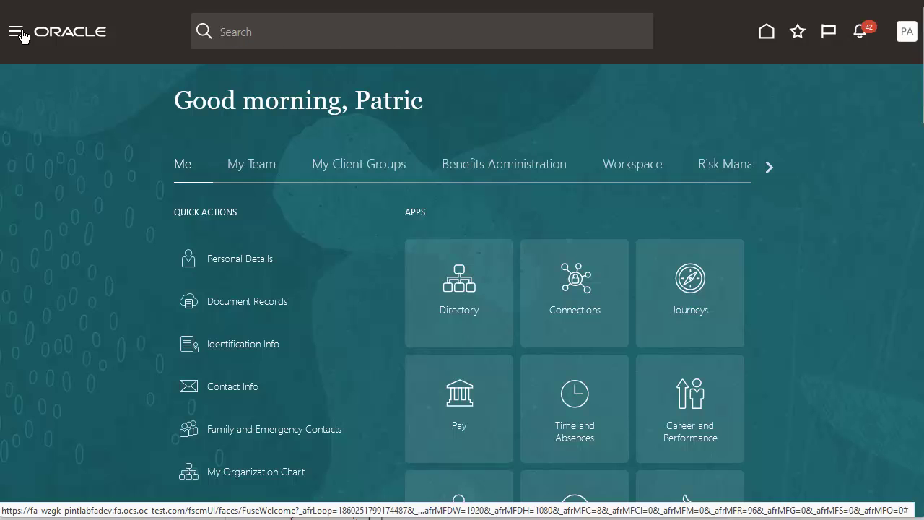
Submit the Update Sales Order Totals job from Scheduled Processes with its parameters left blank, and acknowledge the confirmation.
click(20, 34)
scroll(98, 246, down, 6)
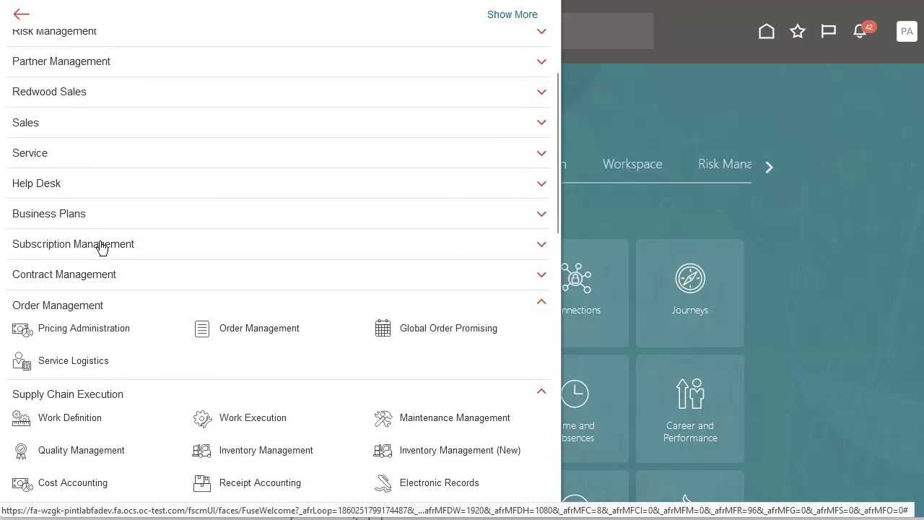
scroll(101, 248, down, 10)
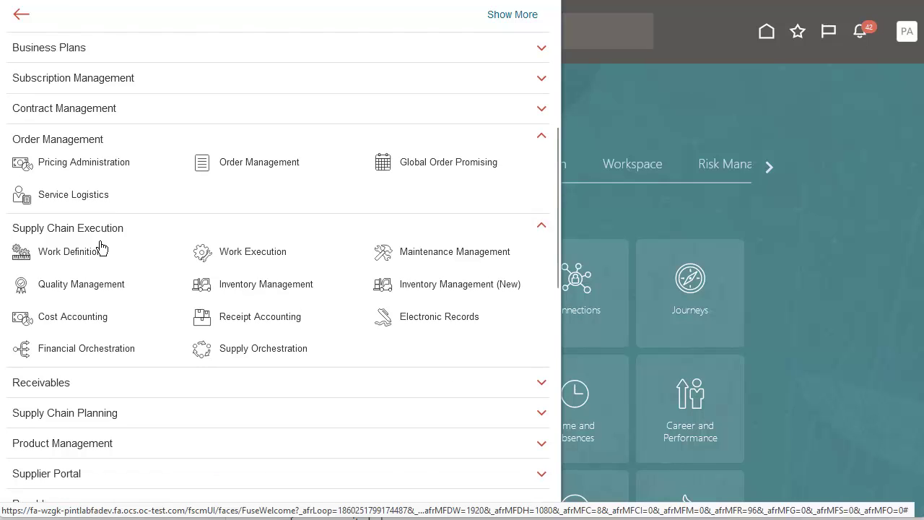
scroll(101, 248, down, 5)
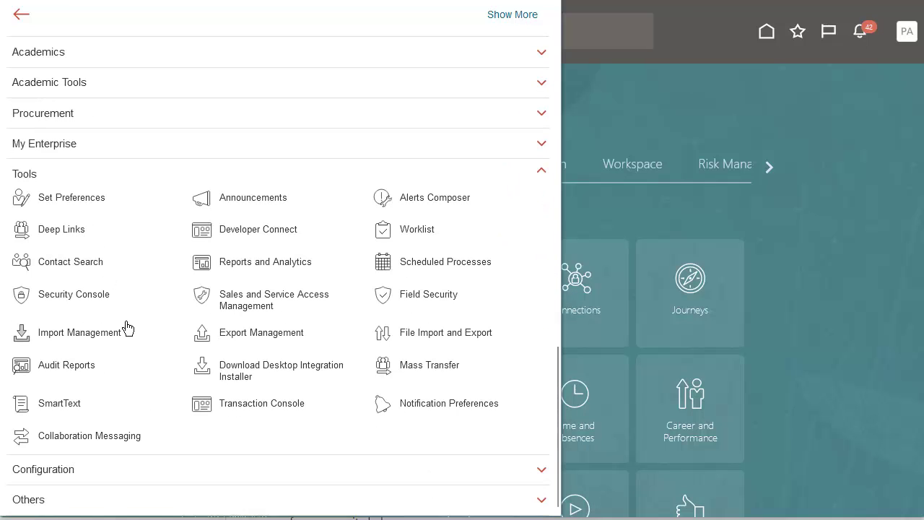
click(456, 261)
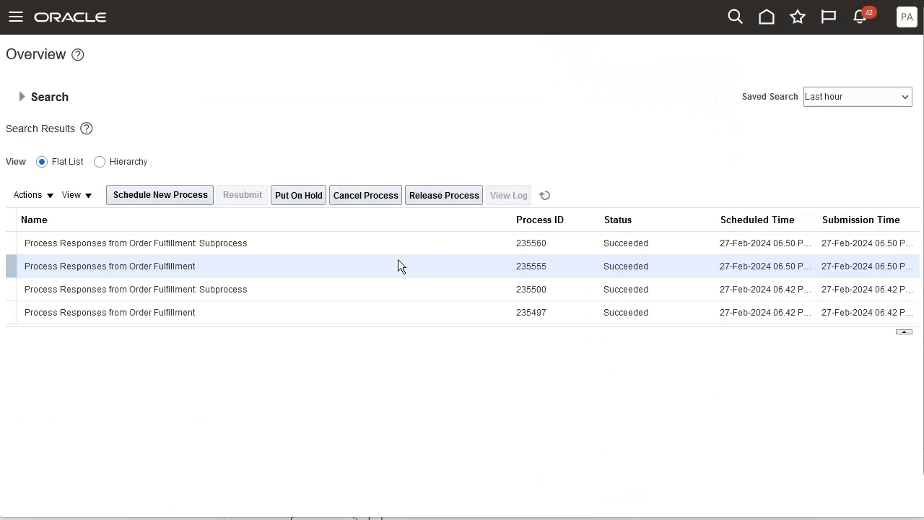
click(178, 192)
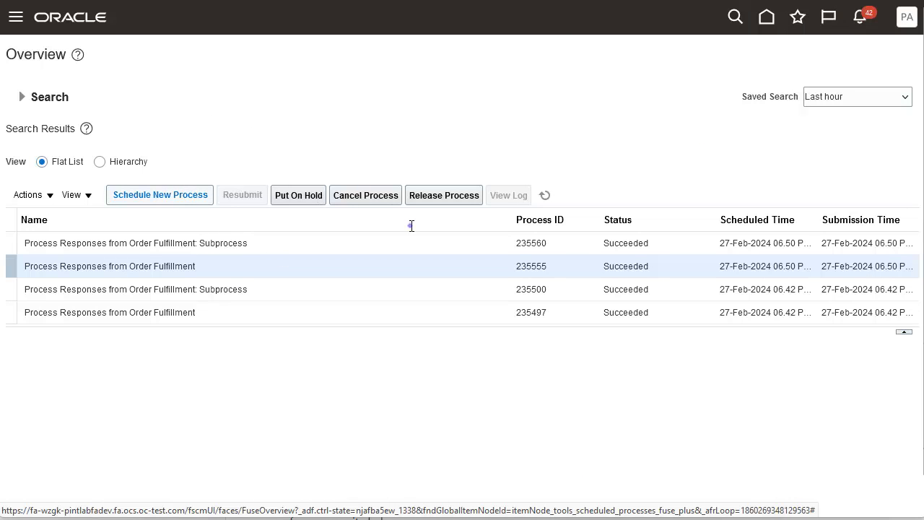
text(Update Sales Order Totals)
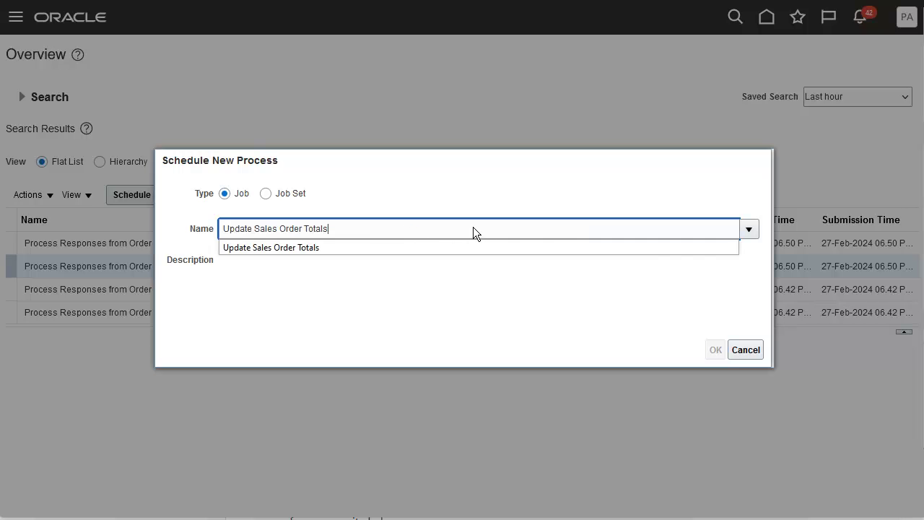
click(714, 351)
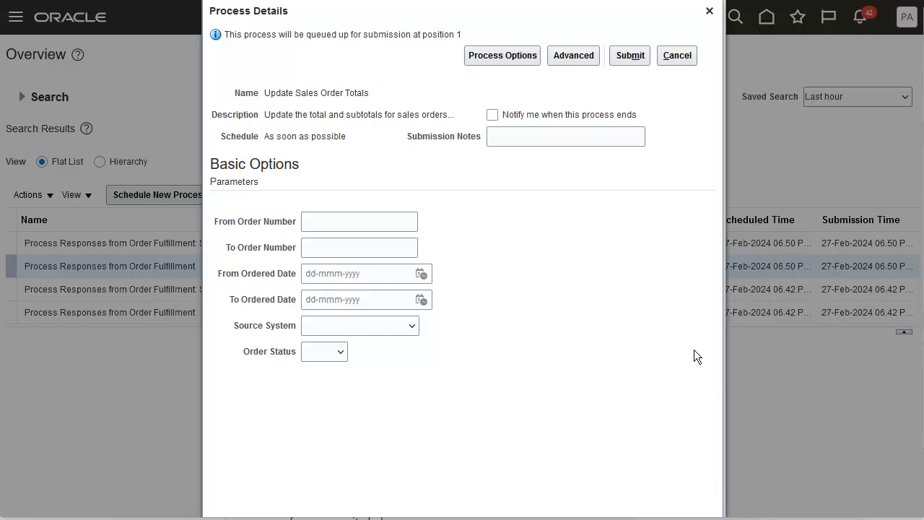
click(628, 56)
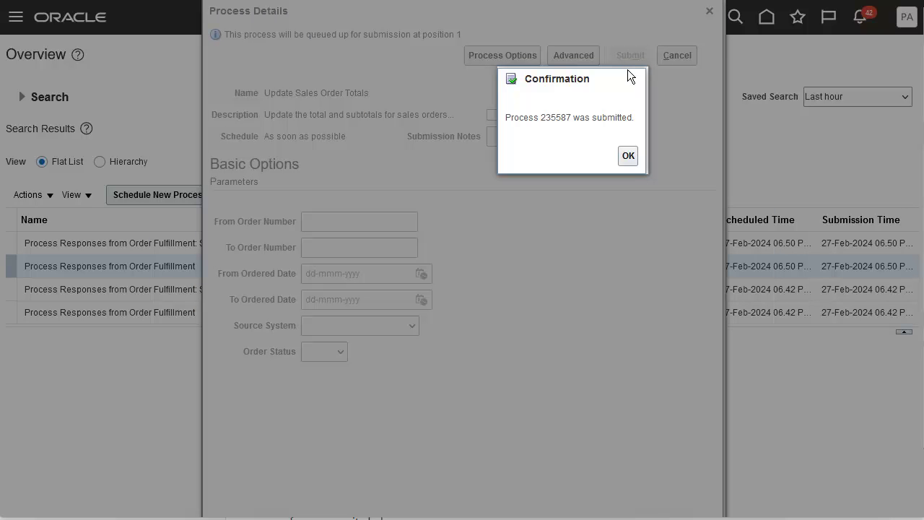
click(628, 155)
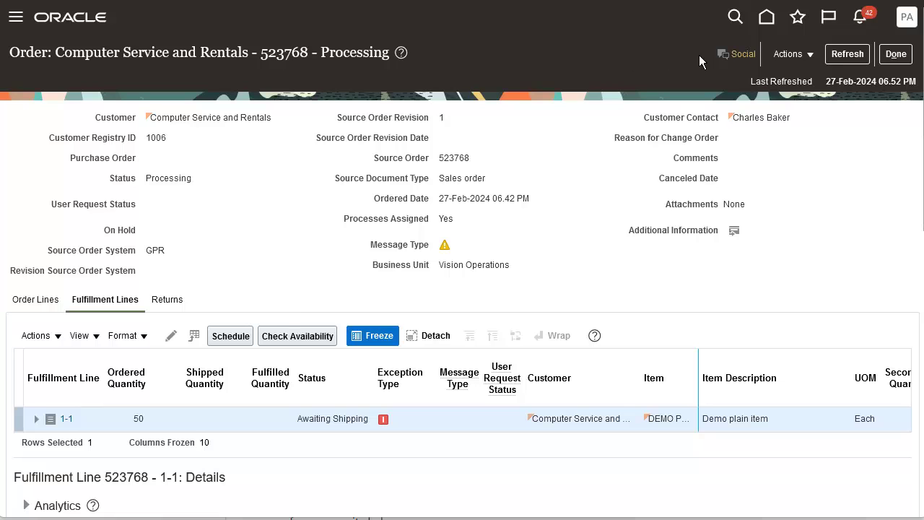
Refresh the order in the fulfillment view and check its message type and fulfillment line details.
click(843, 59)
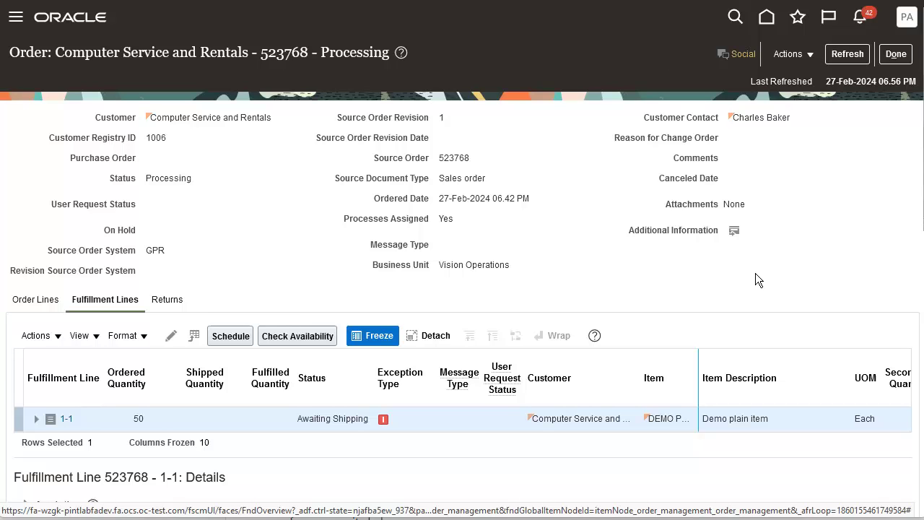
scroll(755, 273, down, 5)
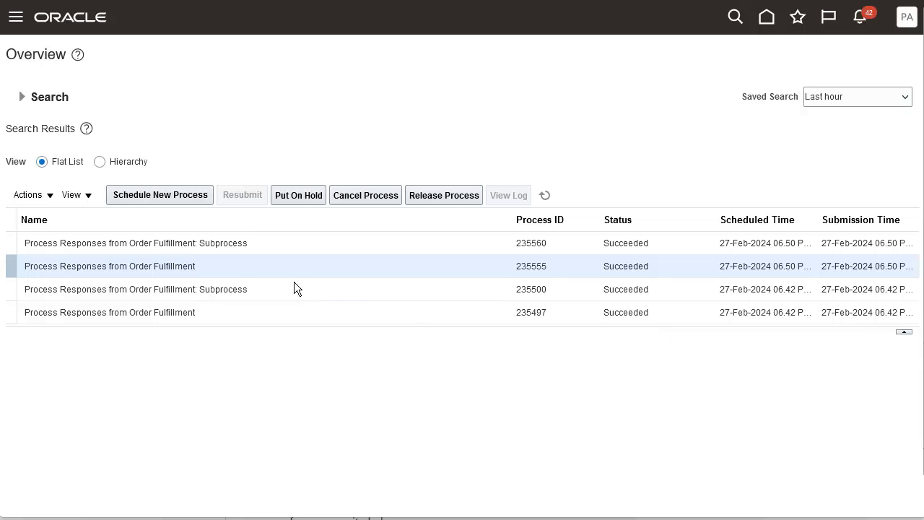
Schedule the Adjust Amounts for Credit Authorizations job, submit it to run as soon as possible, and acknowledge the confirmation.
click(196, 197)
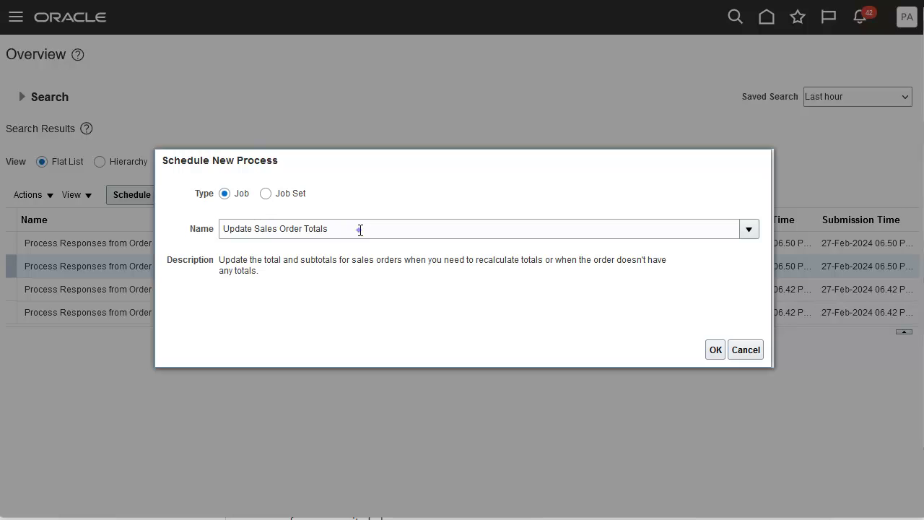
double_click(359, 230)
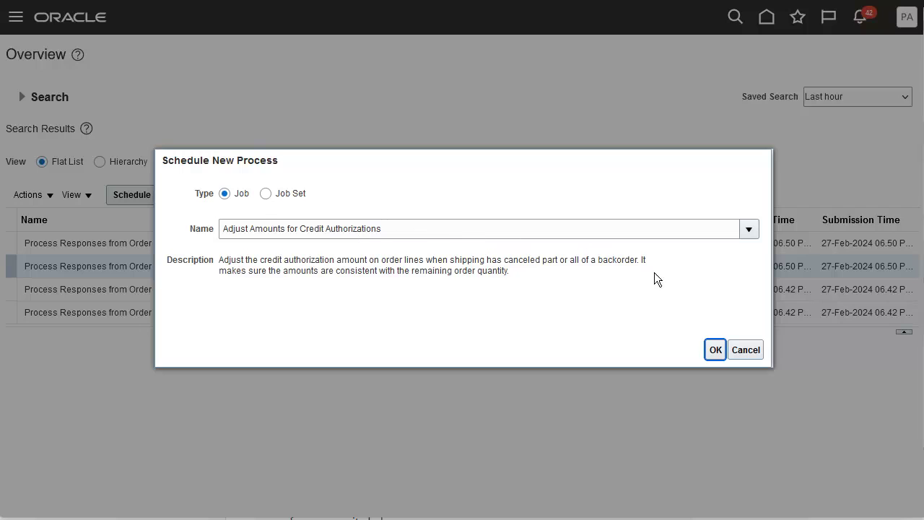
click(713, 349)
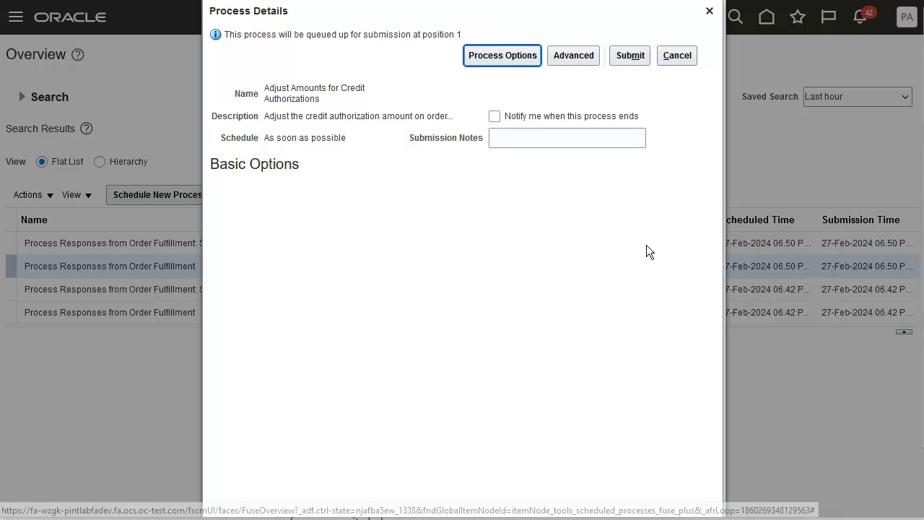
click(634, 57)
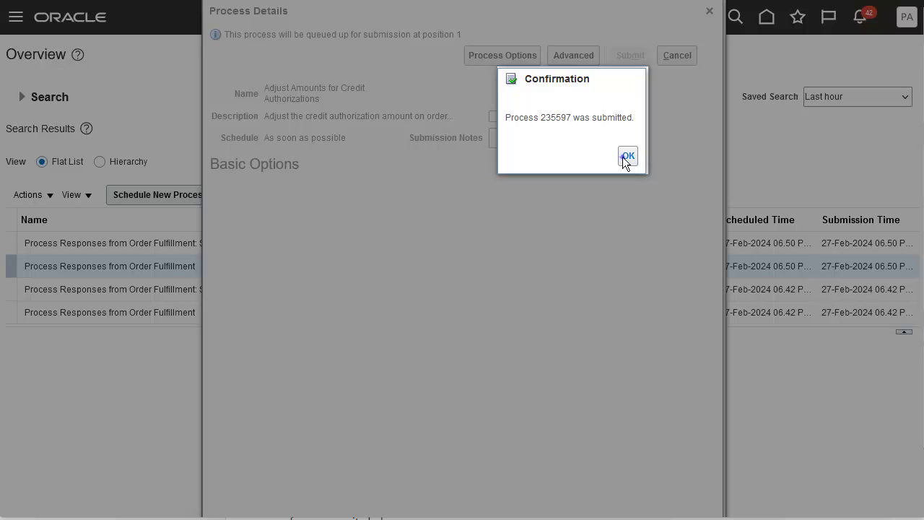
click(625, 156)
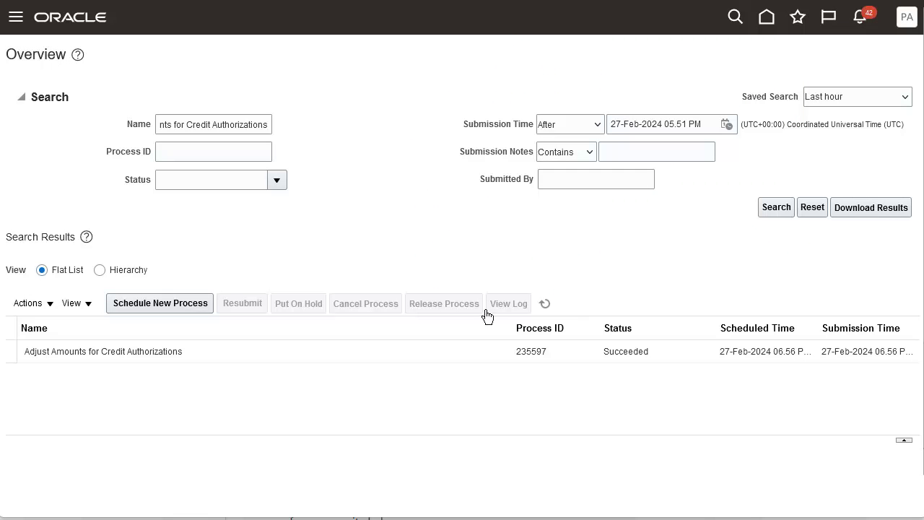
Go to Inventory Management and open the Confirm Pick Slips task.
click(16, 18)
scroll(159, 297, down, 5)
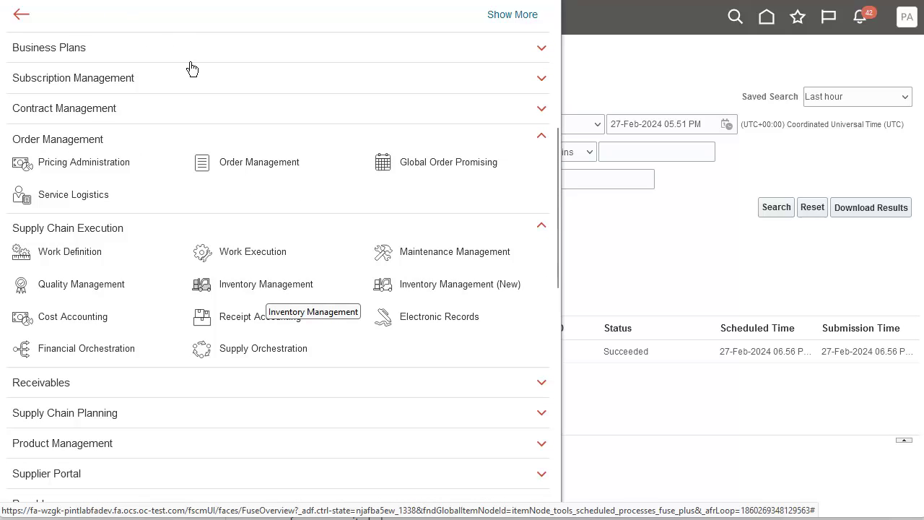
click(266, 288)
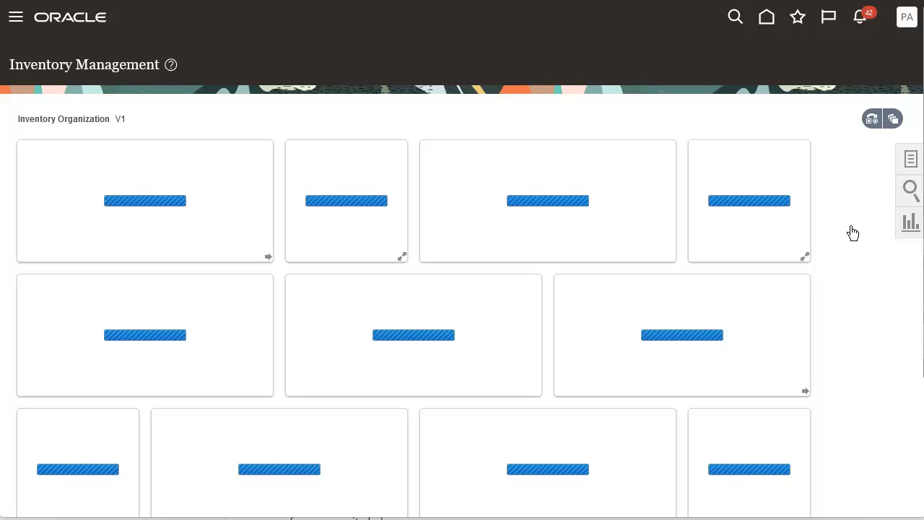
click(911, 159)
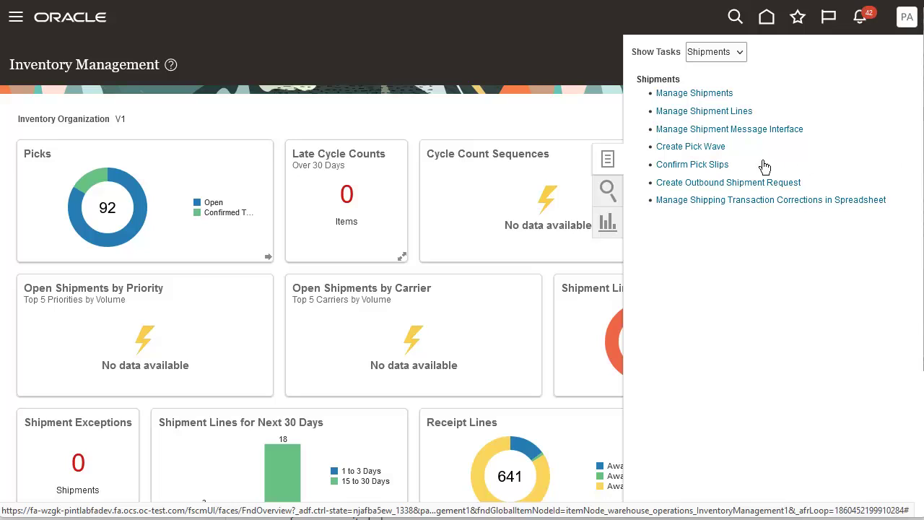
click(726, 173)
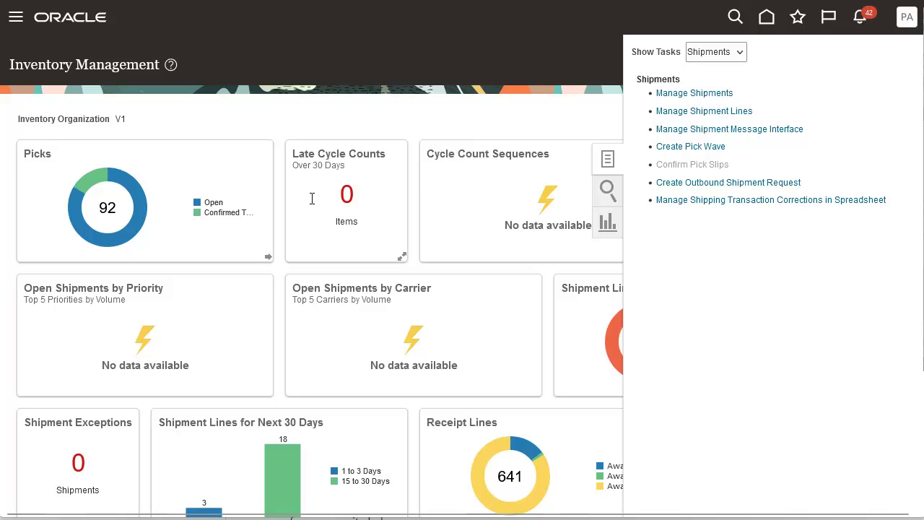
Search pick slips by the sales order number with the due date cleared, and open the order's pick slip.
click(260, 237)
text(5)
key(Tab)
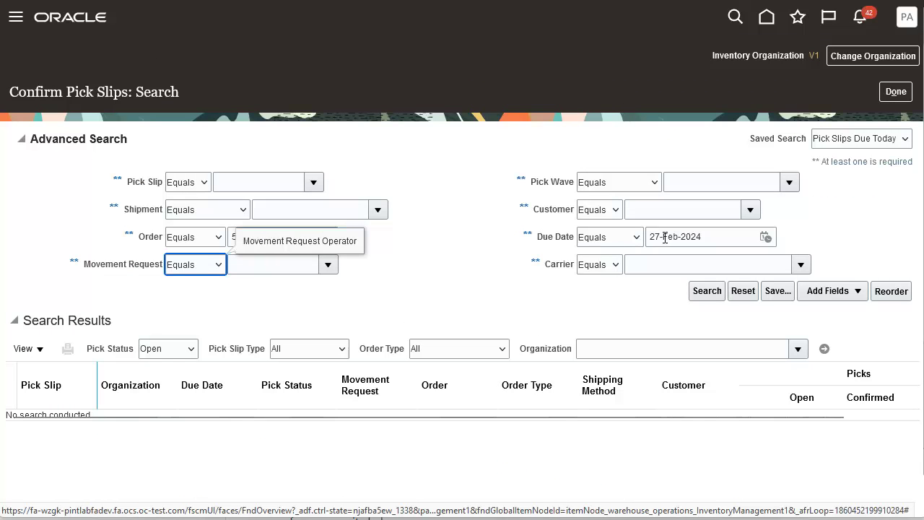
double_click(715, 238)
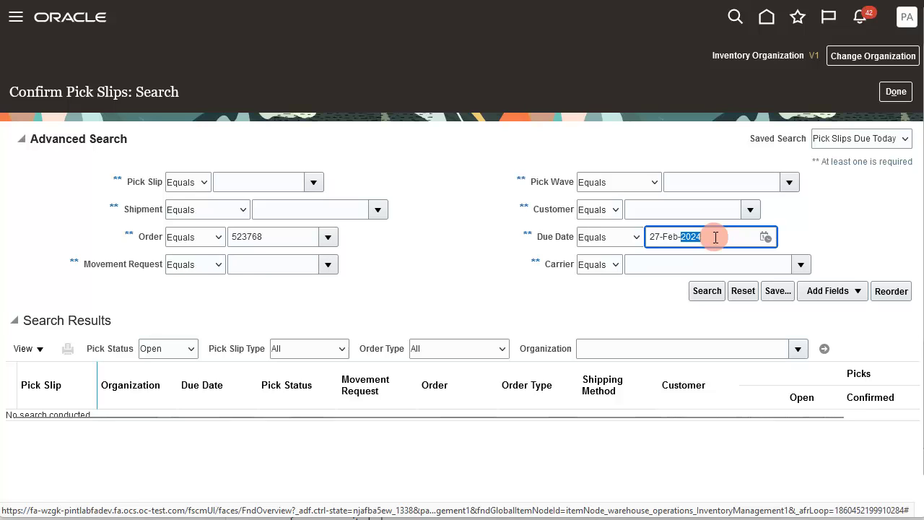
key(ctrl+a)
key(BackSpace)
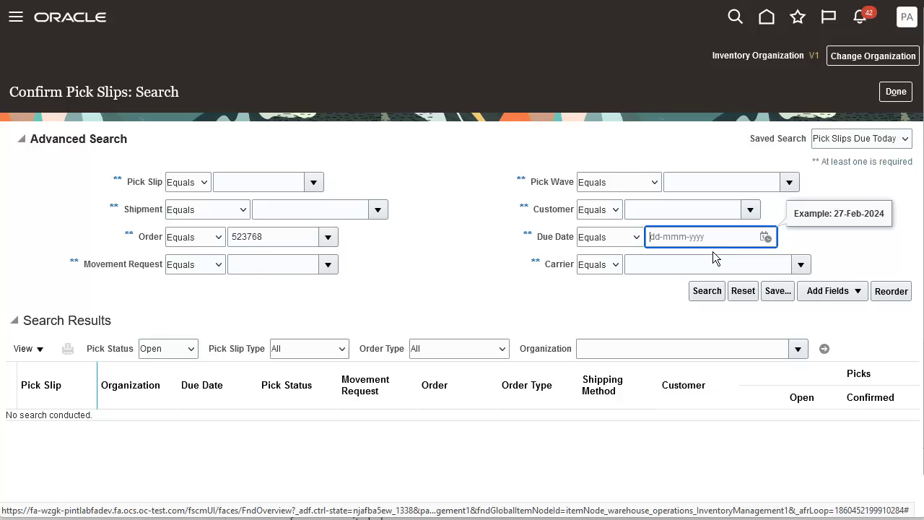
click(705, 290)
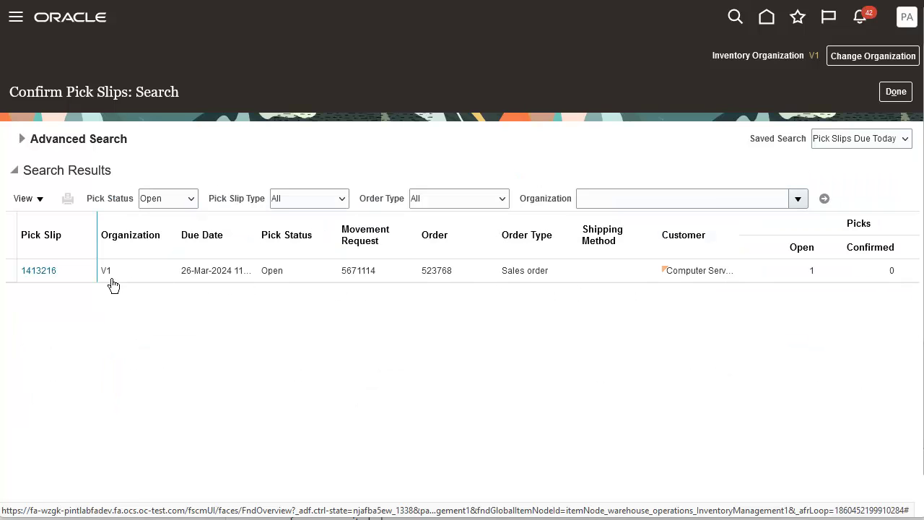
click(38, 272)
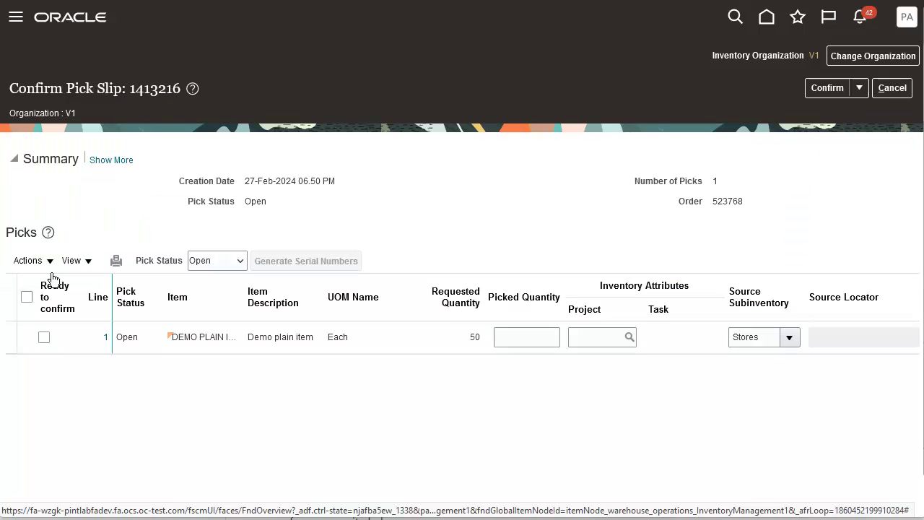
Mark the DEMO PLAIN ITEM pick ready, set its picked quantity to 40 with reason Backorder, and confirm the pick slip.
click(43, 337)
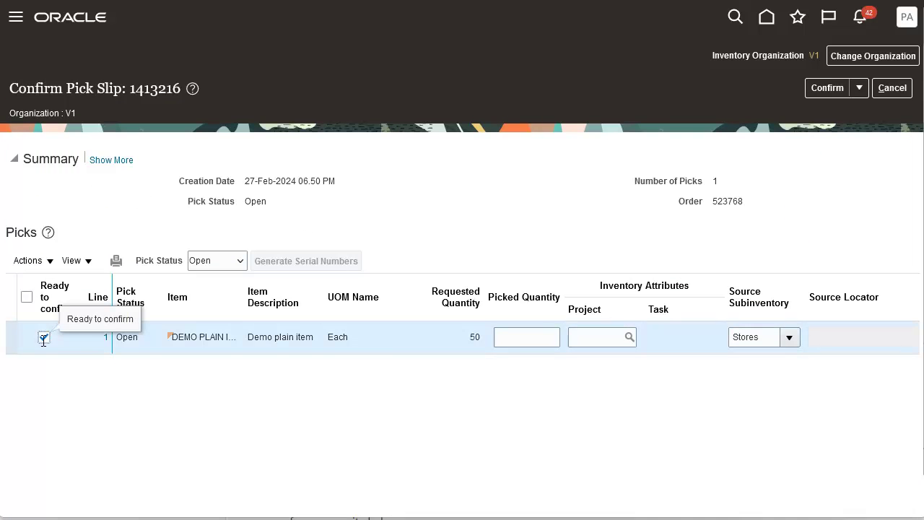
click(531, 337)
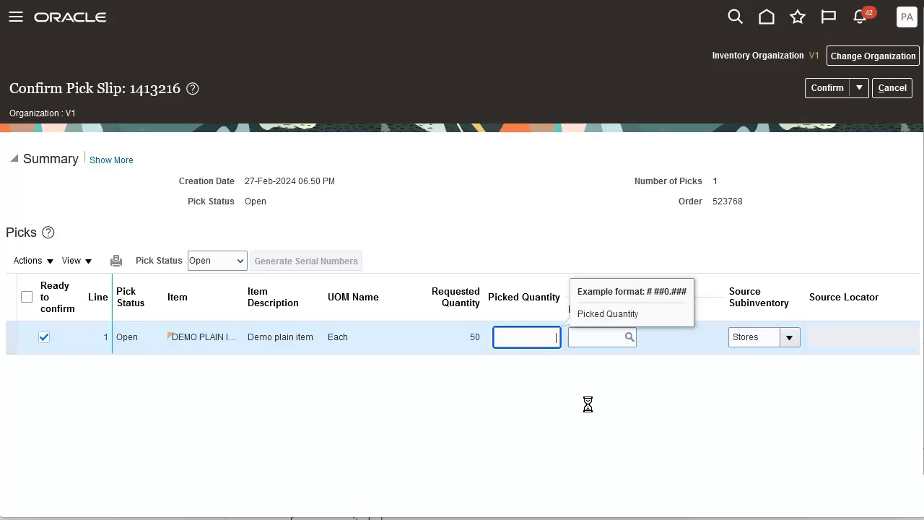
text(40)
key(Tab)
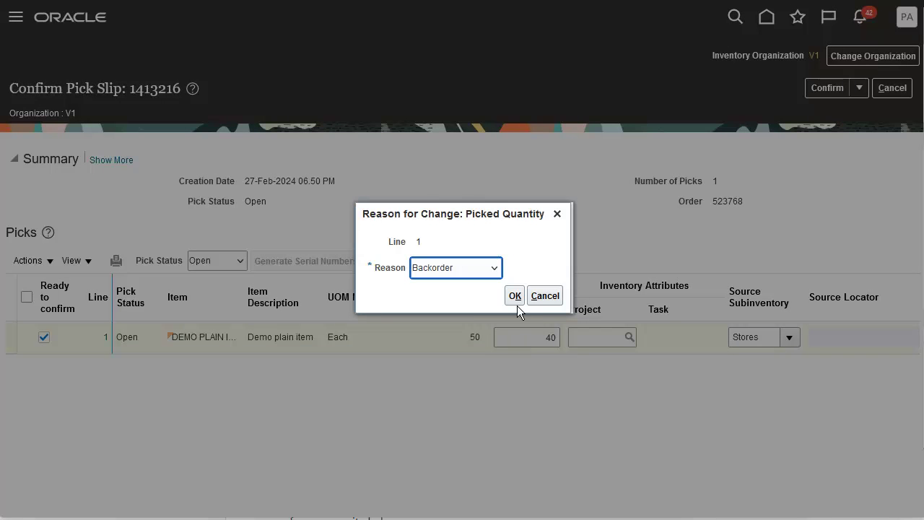
click(516, 300)
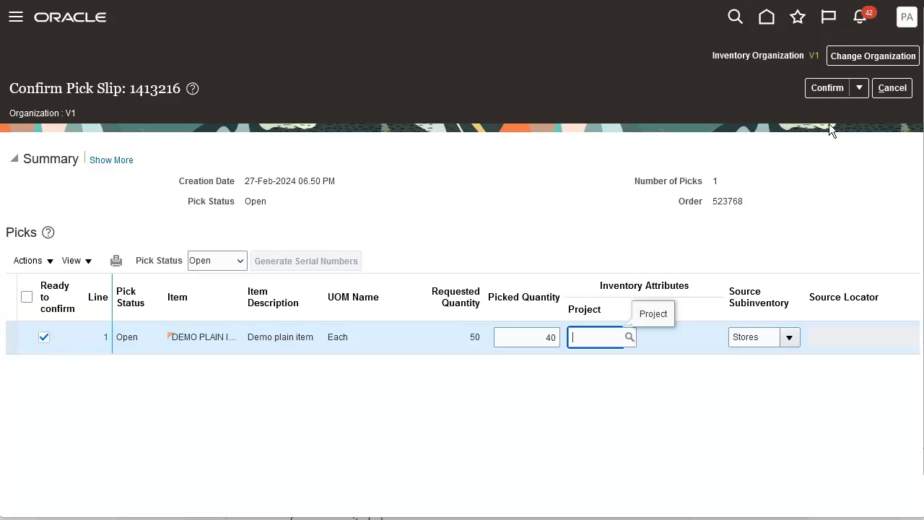
click(827, 89)
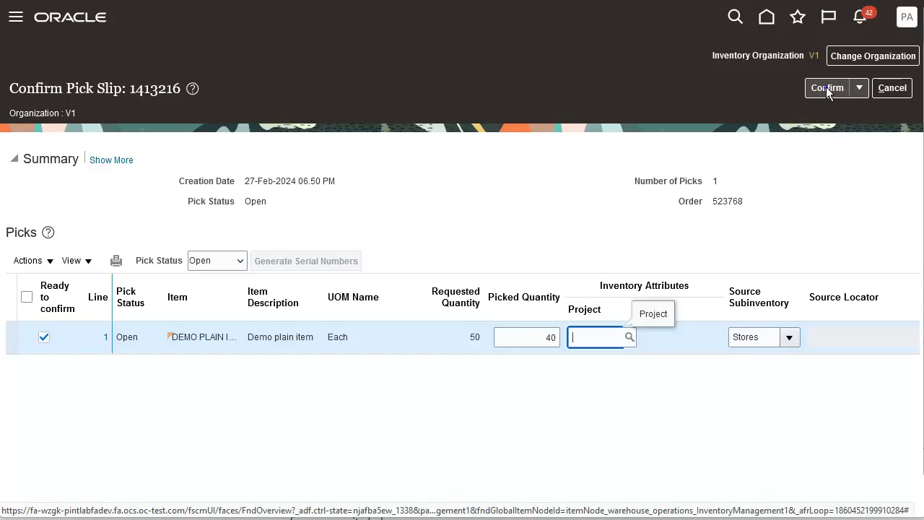
click(892, 88)
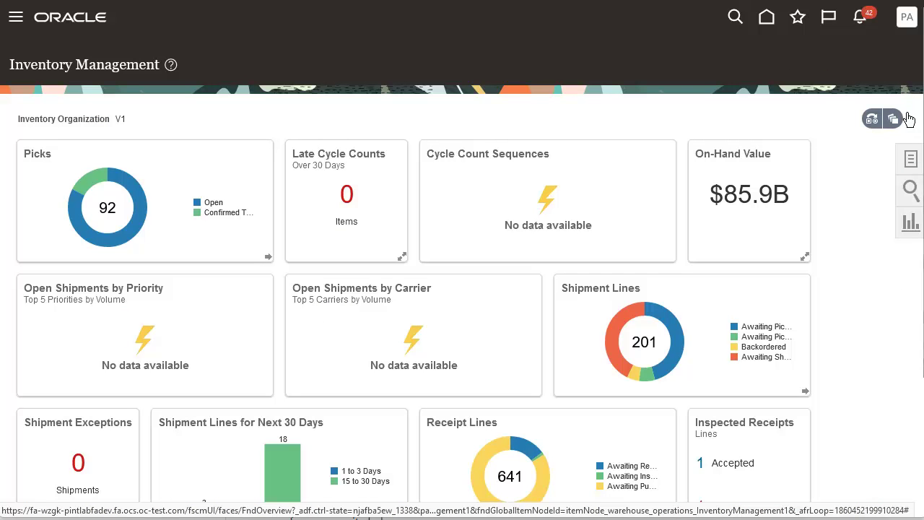
Search Manage Shipment Lines by the sales order number with scheduled ship date set to Equal to and left blank.
click(910, 161)
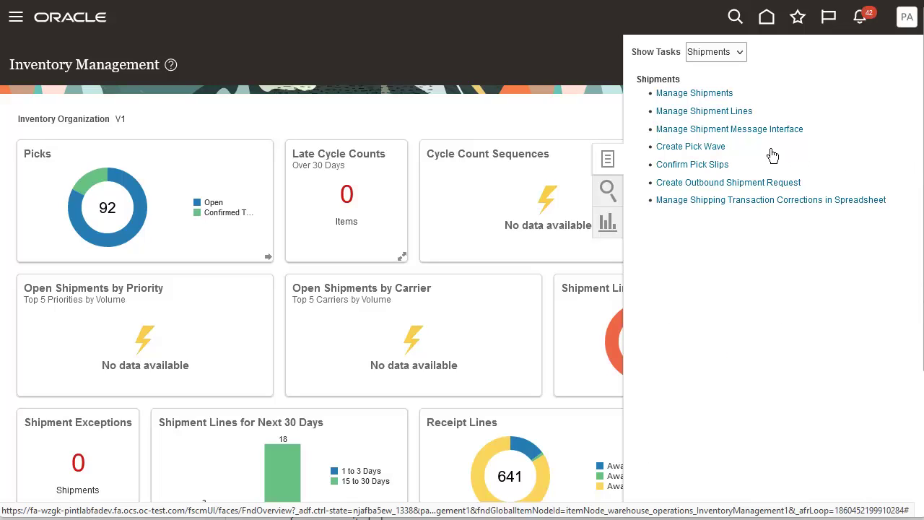
click(704, 111)
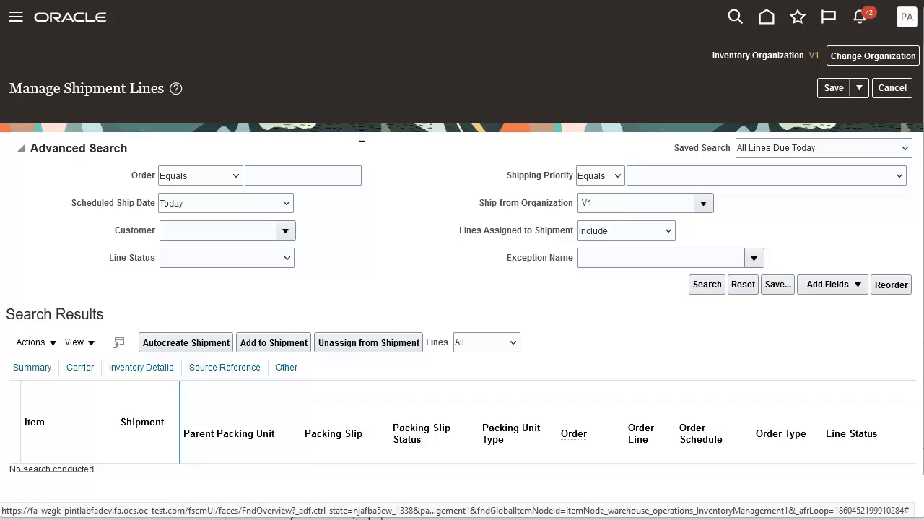
click(295, 173)
text(523768)
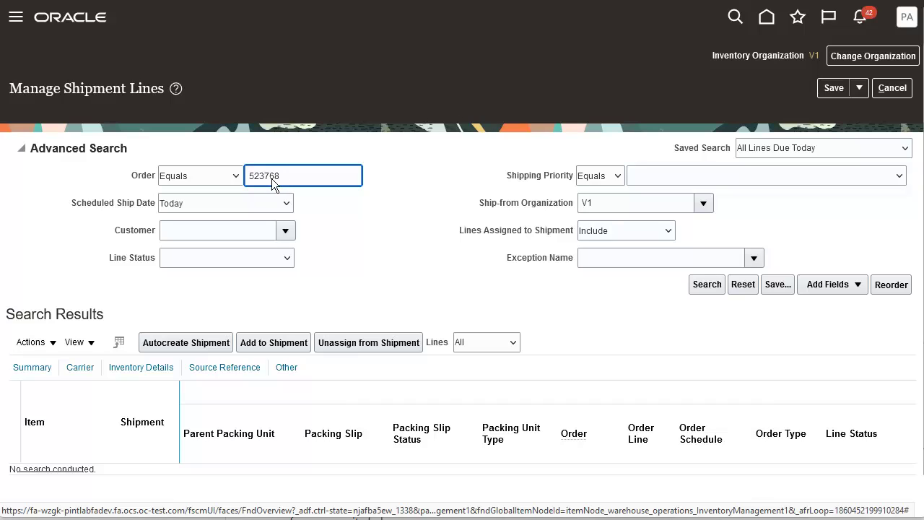
click(262, 202)
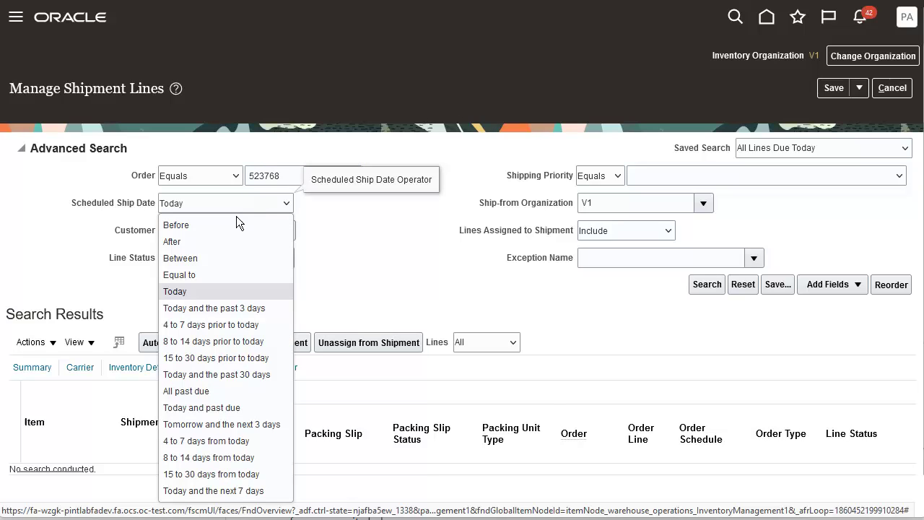
click(225, 273)
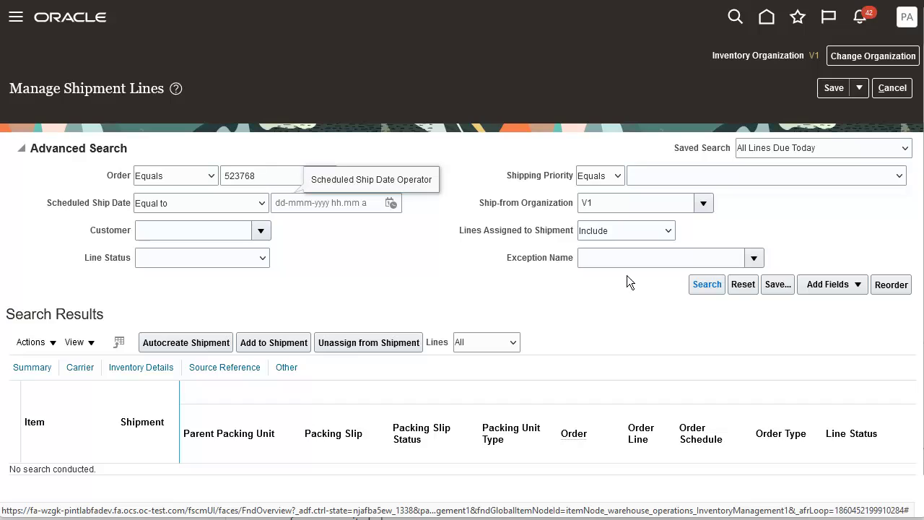
click(705, 284)
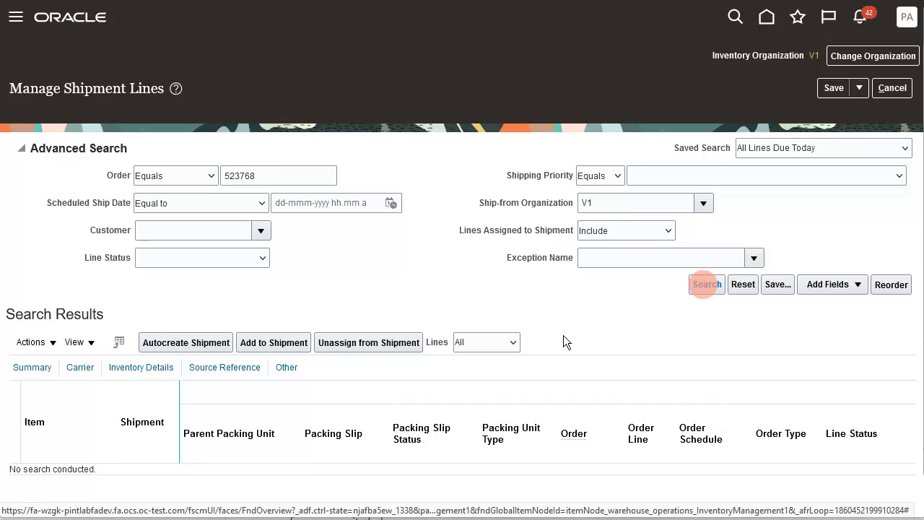
Examine the shipment lines' statuses and requested quantities, and refresh the order's fulfillment view to check the line details.
click(713, 383)
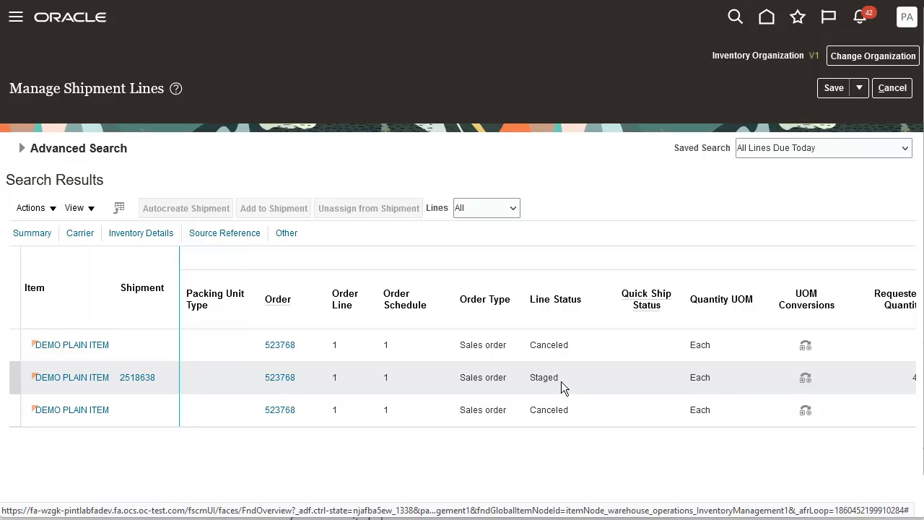
click(499, 381)
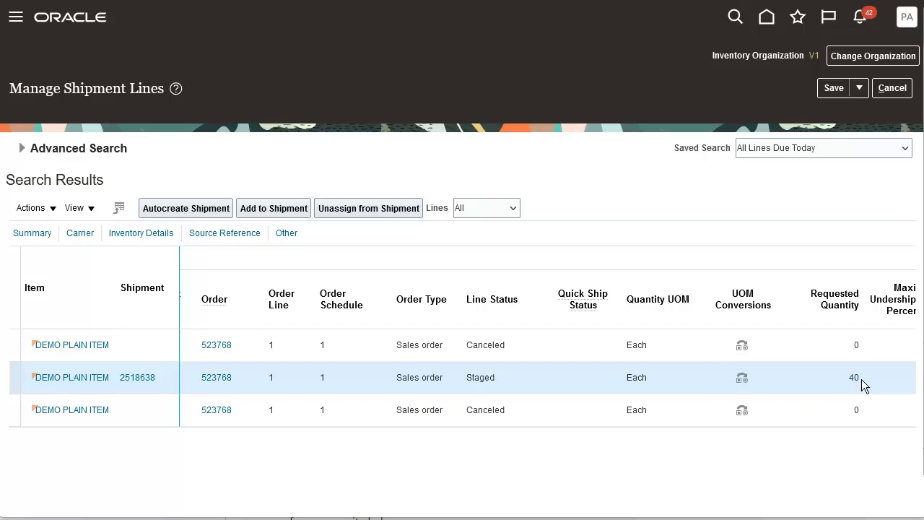
click(536, 411)
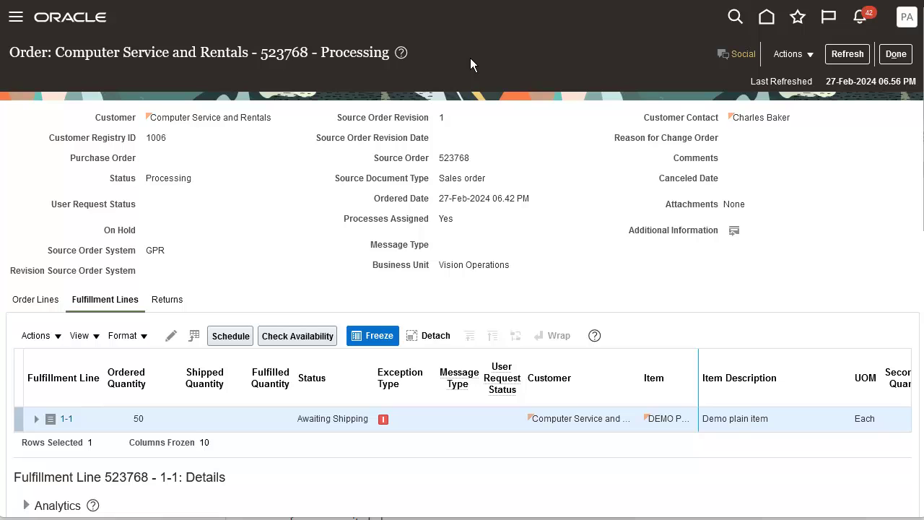
click(842, 57)
scroll(691, 302, down, 4)
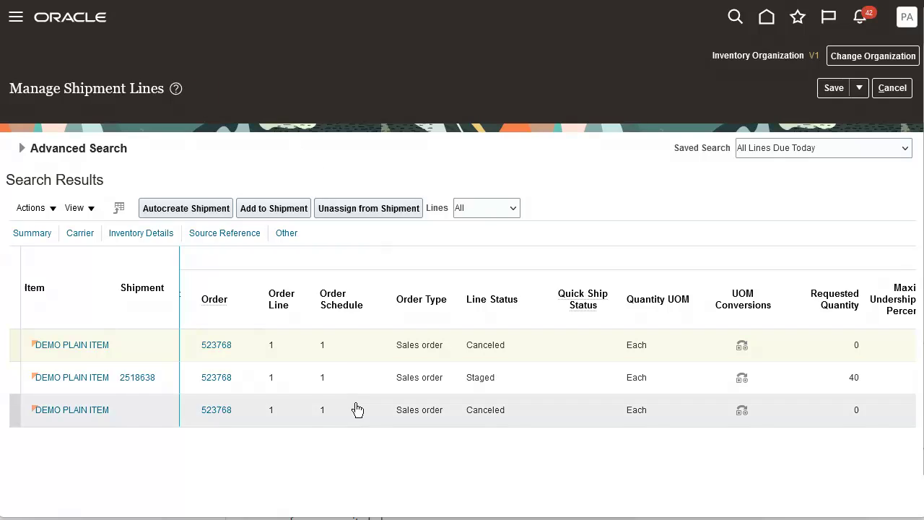
Ship confirm the staged line's shipment with a DEMO PLAIN ITEM shipped quantity of 30, and review the order's shipment lines.
click(140, 378)
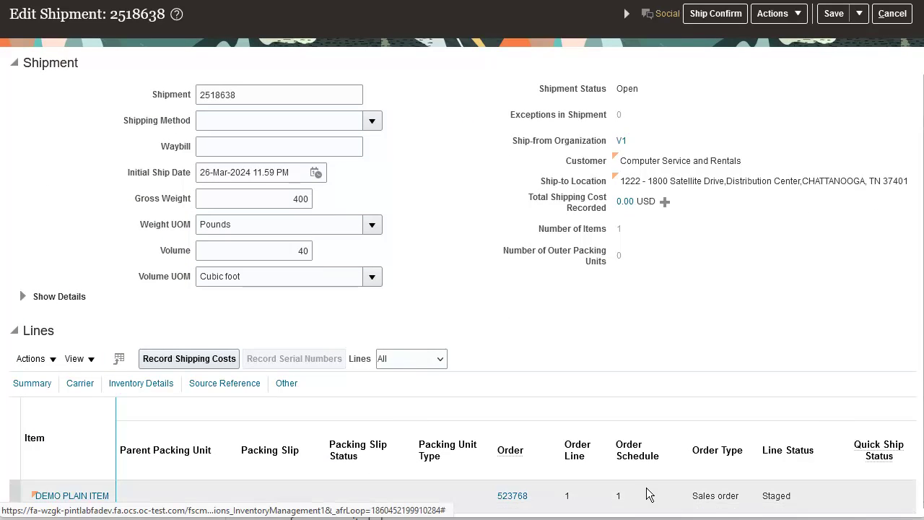
scroll(650, 495, right, 6)
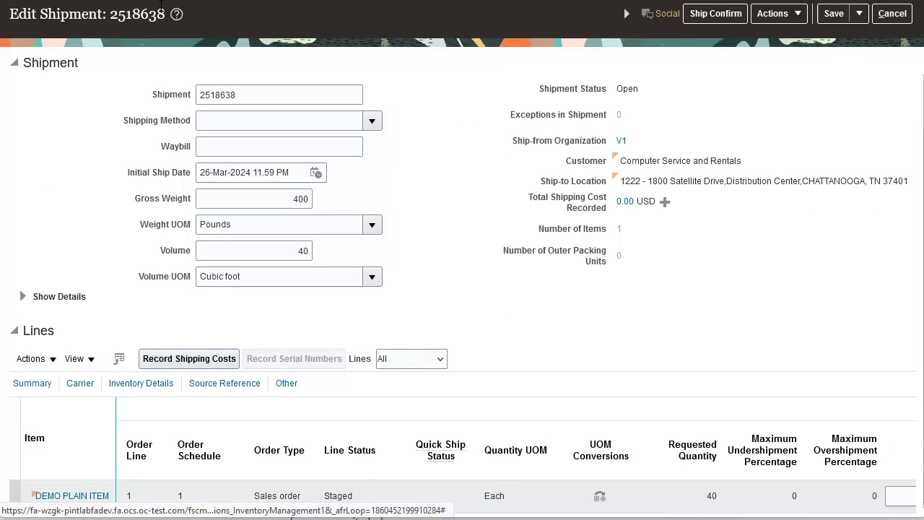
scroll(766, 495, right, 2)
click(767, 496)
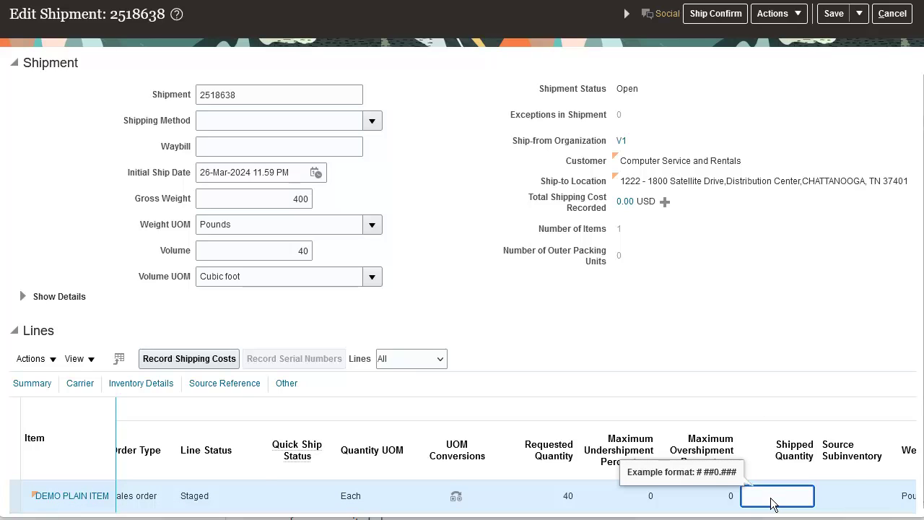
text(30)
key(Tab)
click(866, 498)
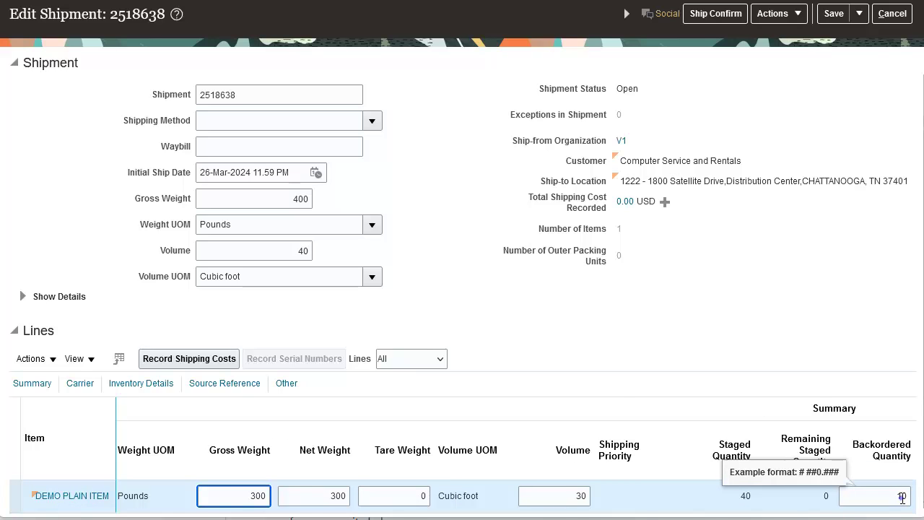
click(715, 14)
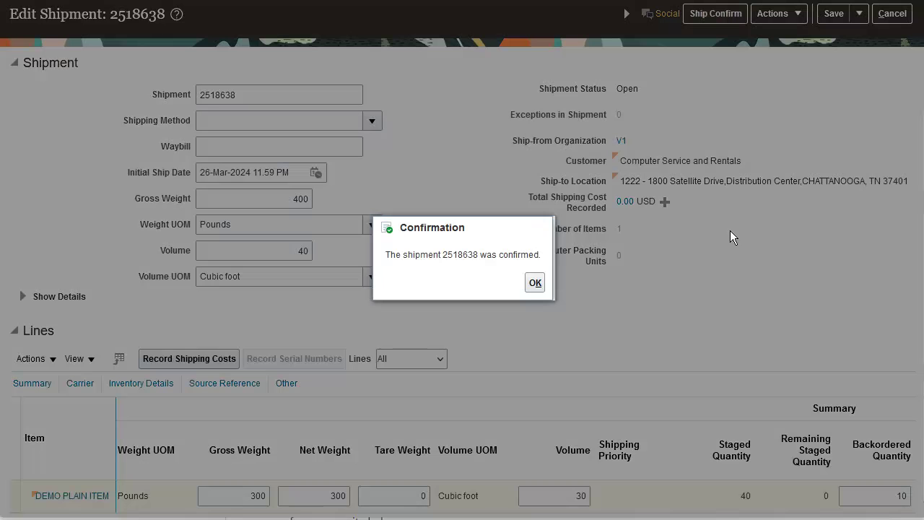
click(537, 281)
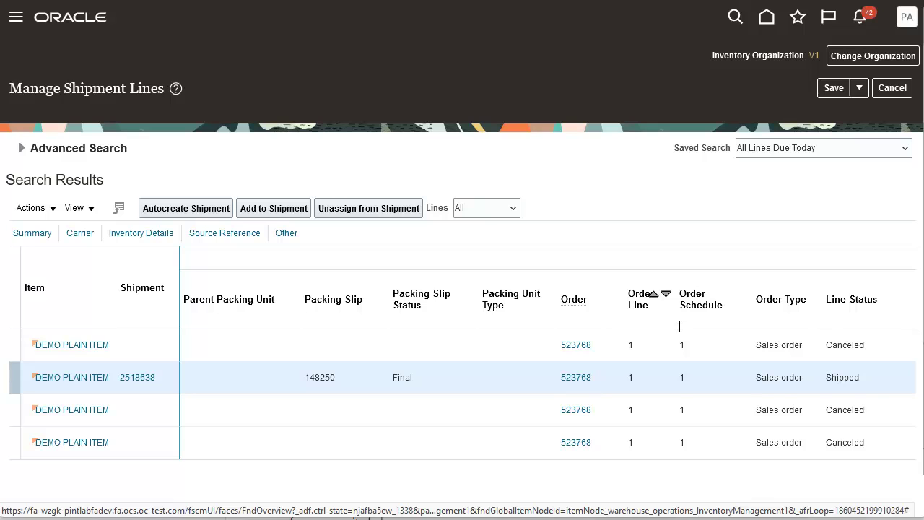
scroll(837, 378, right, 5)
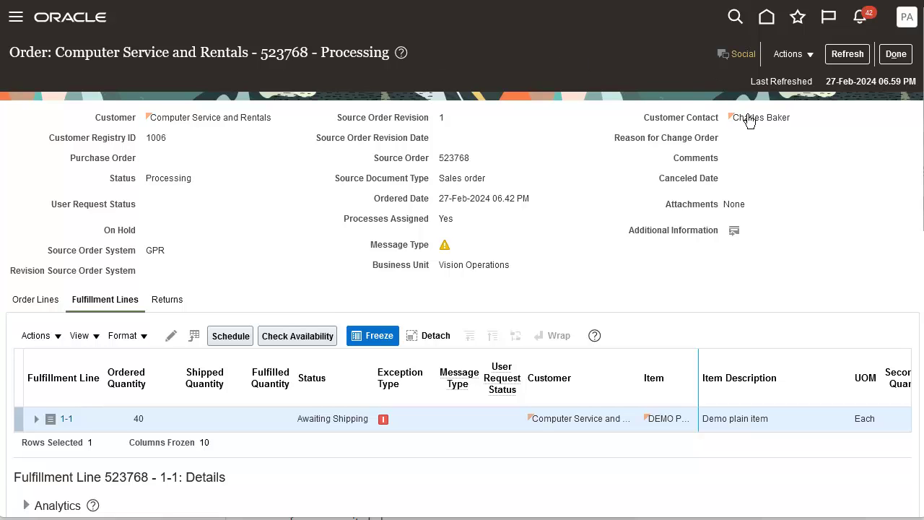
Refresh the order's fulfillment view, examine the fulfillment line's shipped and canceled quantities, and return to the order lines.
click(849, 55)
scroll(712, 209, down, 10)
scroll(711, 210, down, 1)
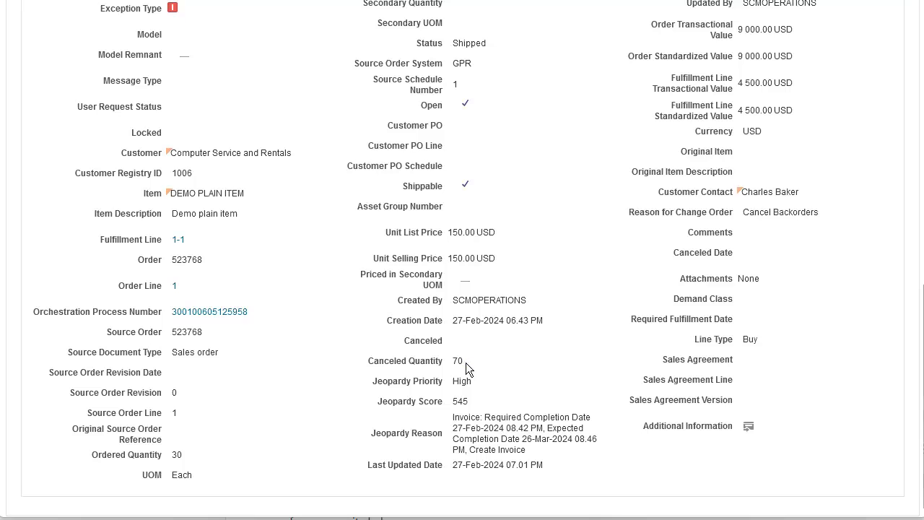
scroll(872, 263, up, 10)
scroll(872, 272, up, 1)
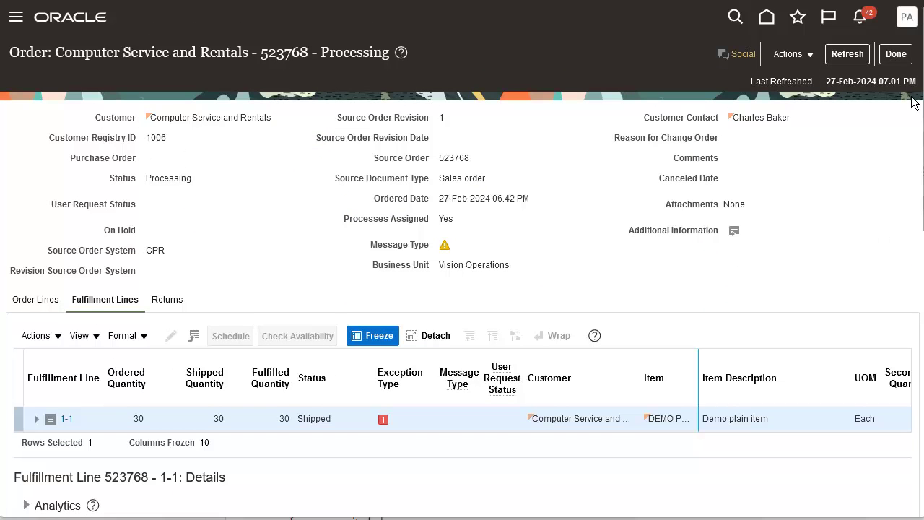
click(895, 54)
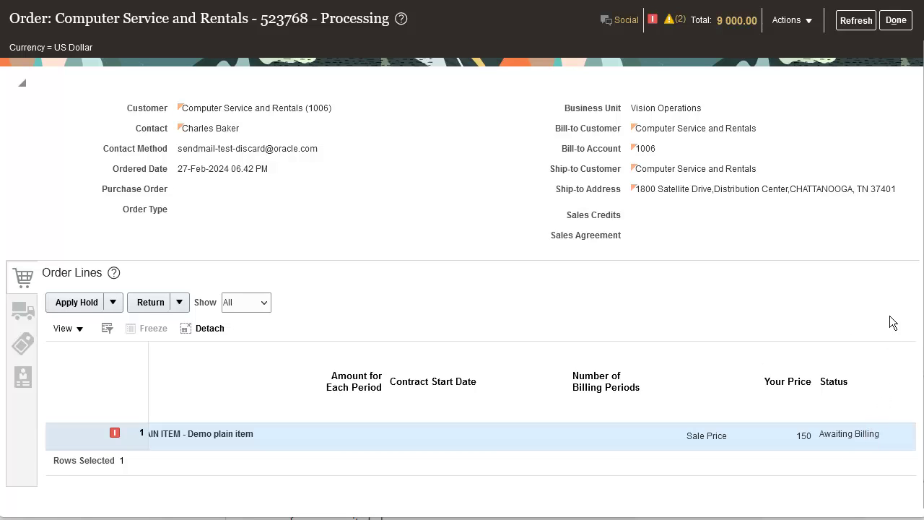
Close the current order and create a new one for Computer Service and Rentals with business unit Vision Operations and the customer's bill-to account.
click(896, 20)
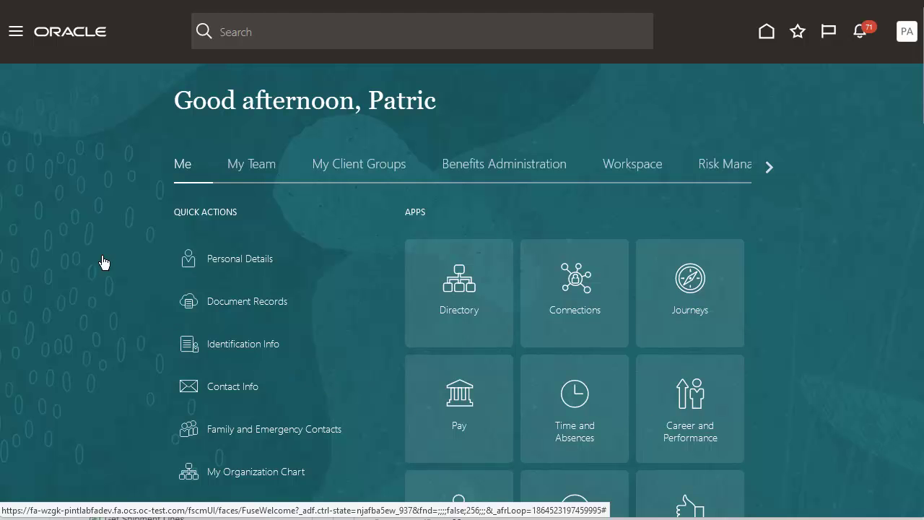
click(20, 31)
scroll(108, 334, down, 5)
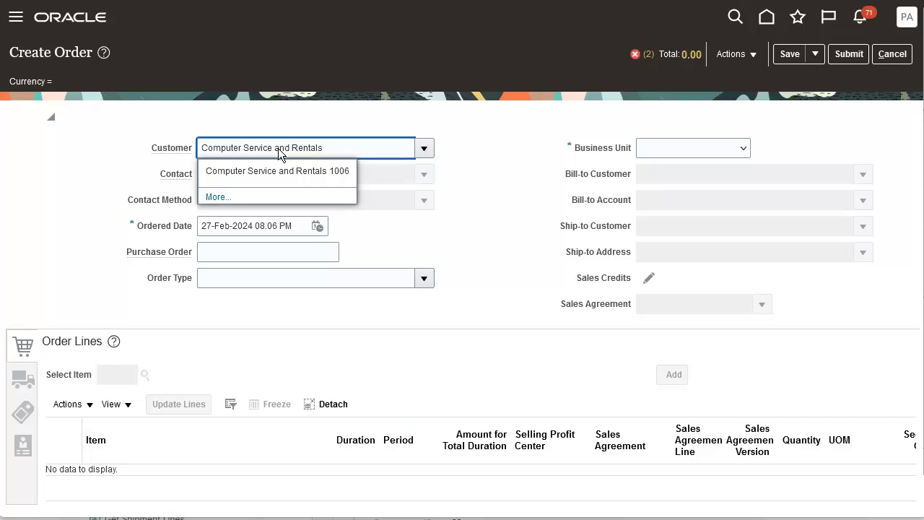
click(284, 174)
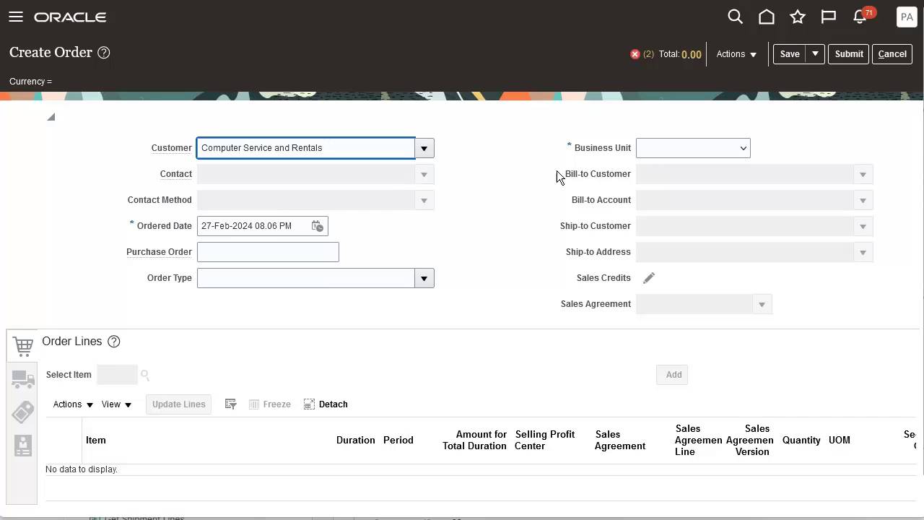
click(710, 146)
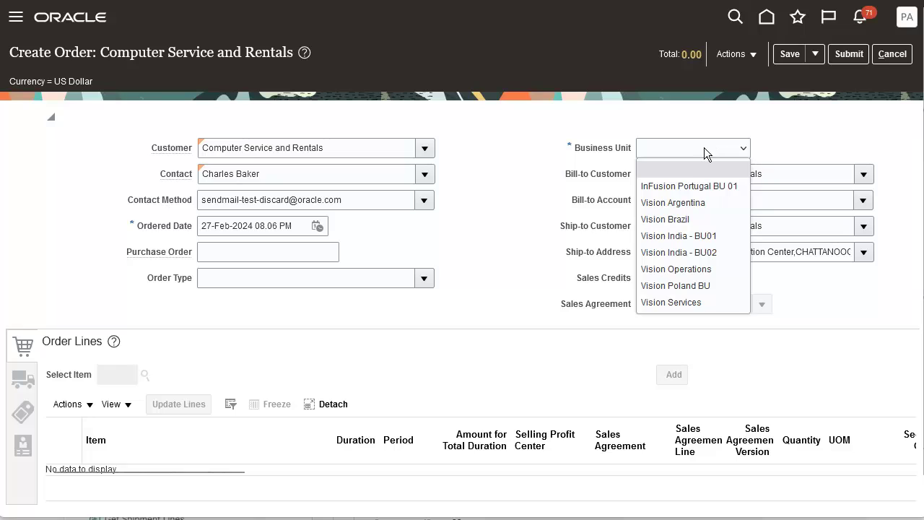
click(692, 267)
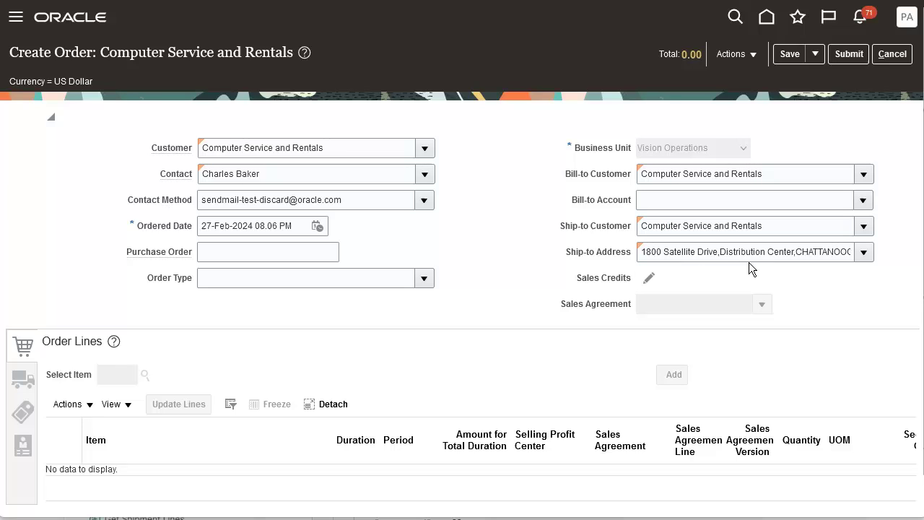
click(864, 200)
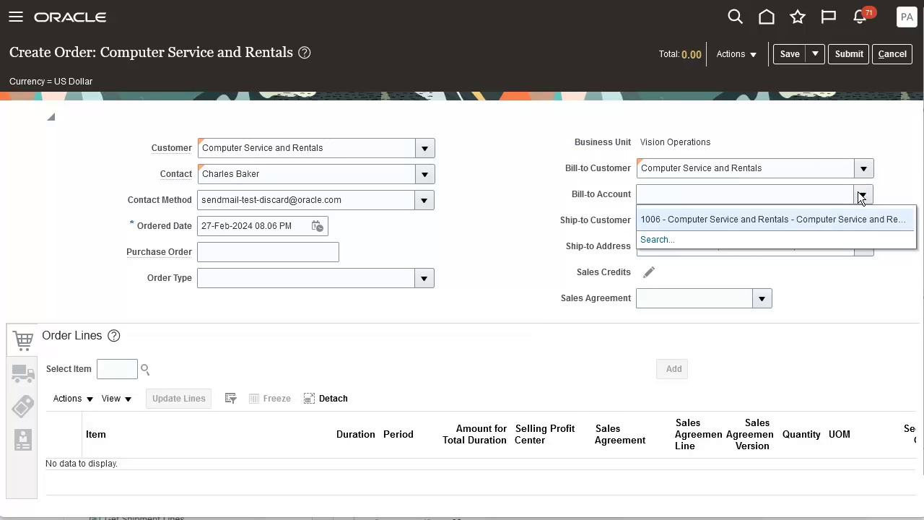
click(844, 218)
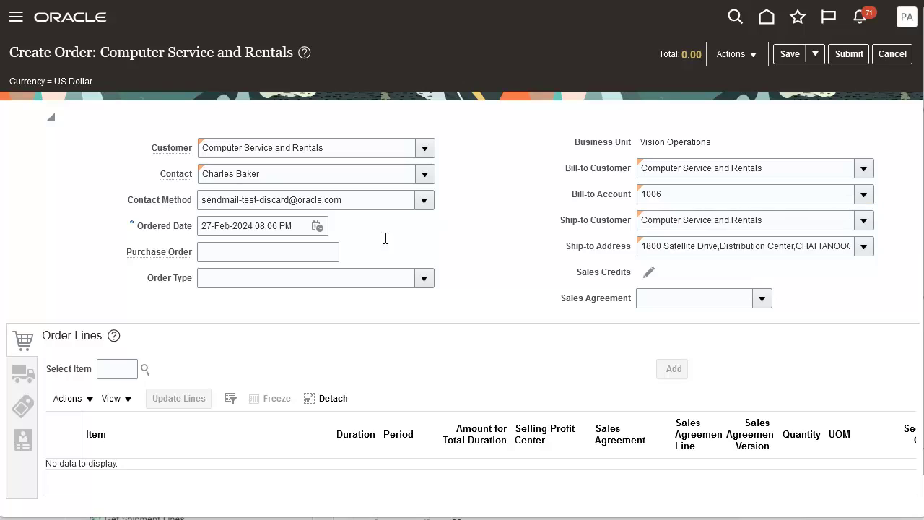
Add an order line for DEMO PLAIN ITEM with a quantity of 10.
click(128, 368)
key(ctrl+v)
key(Tab)
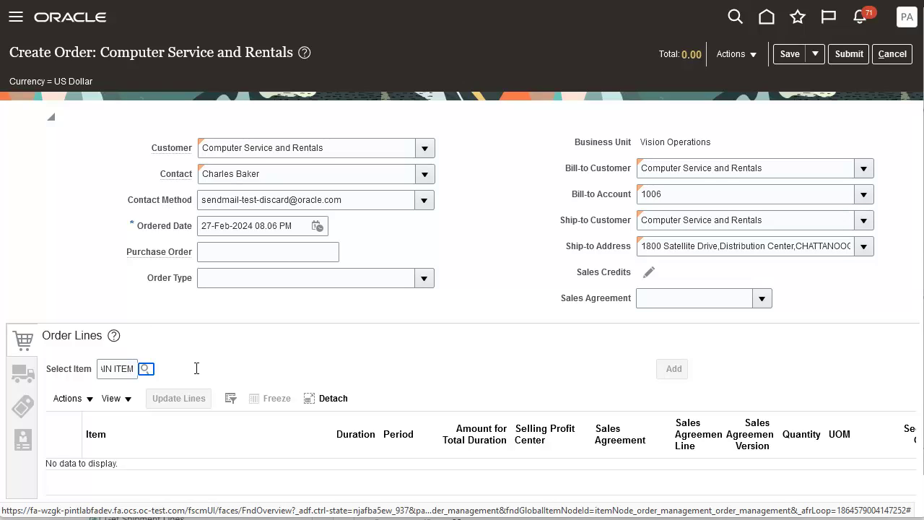
text(10)
key(Tab)
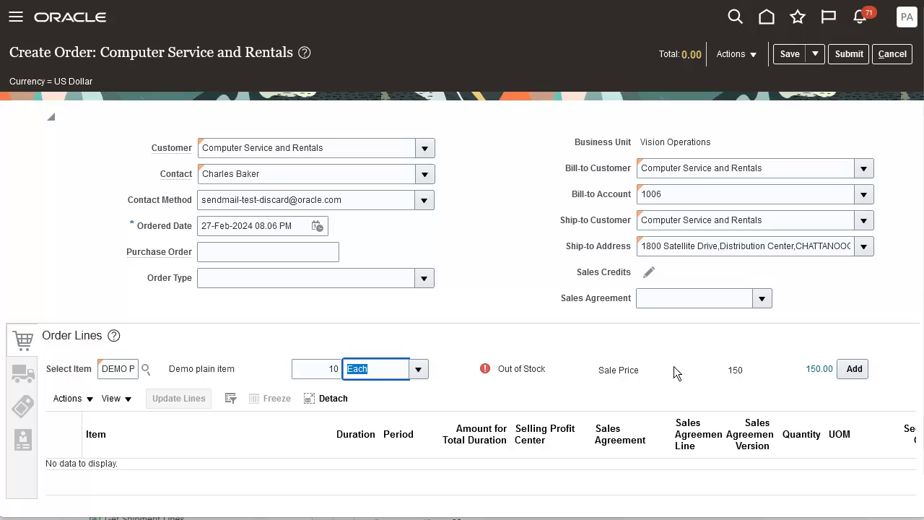
click(853, 368)
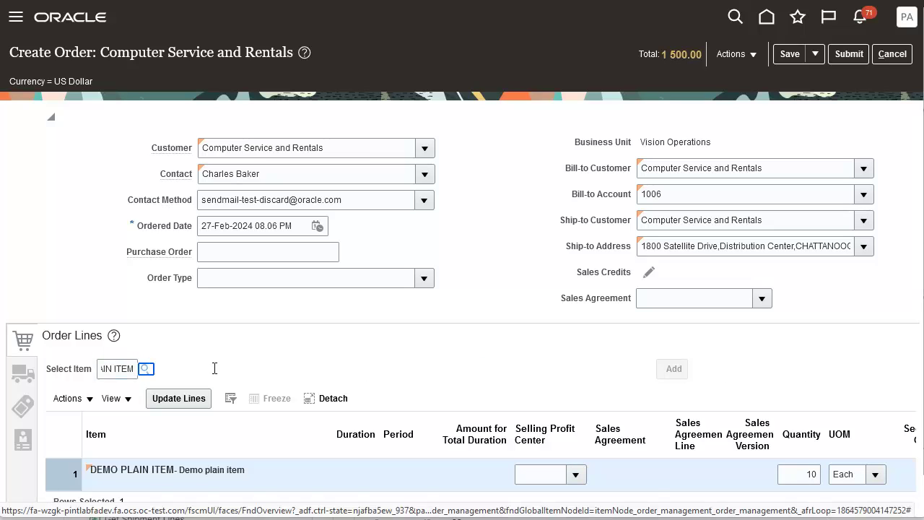
Add a second DEMO PLAIN ITEM order line with a quantity of 20.
click(342, 369)
text(20)
key(Tab)
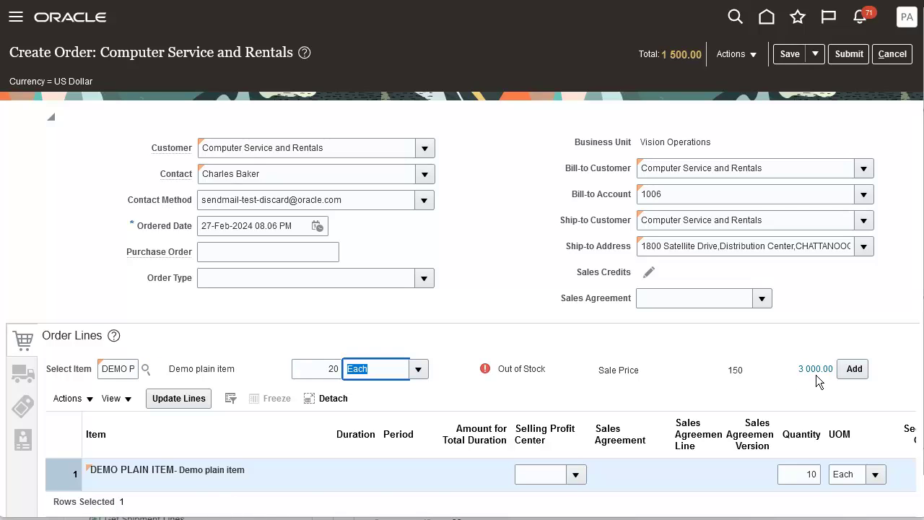
click(855, 371)
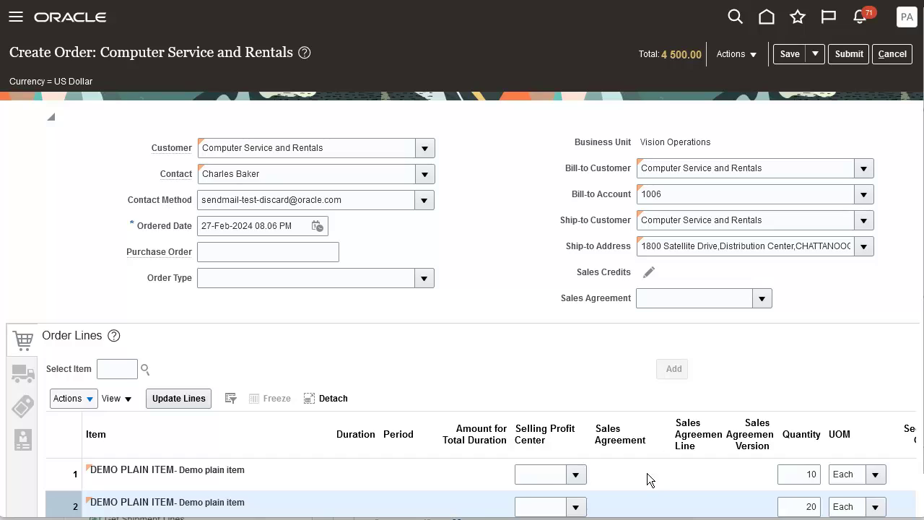
Set Cancel Backorders and Enforce Single Shipment to Yes on order line 1.
scroll(648, 479, right, 5)
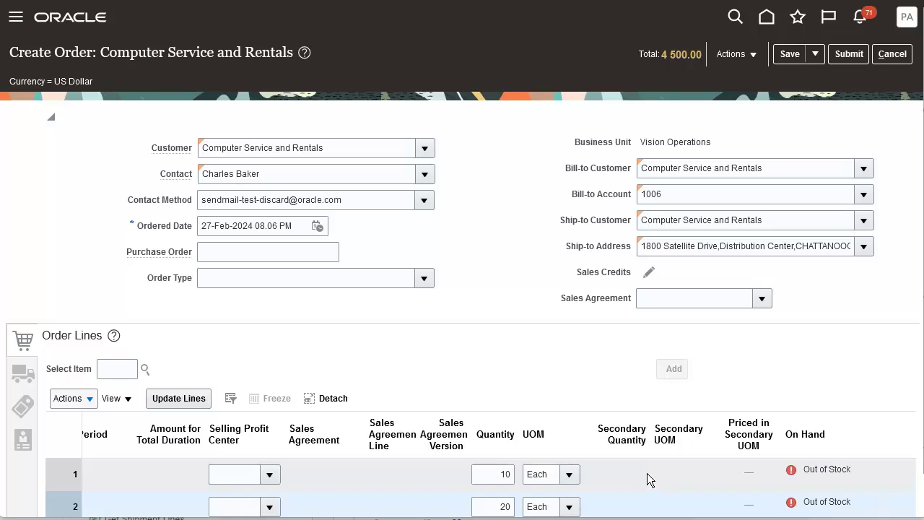
scroll(774, 482, right, 5)
click(774, 483)
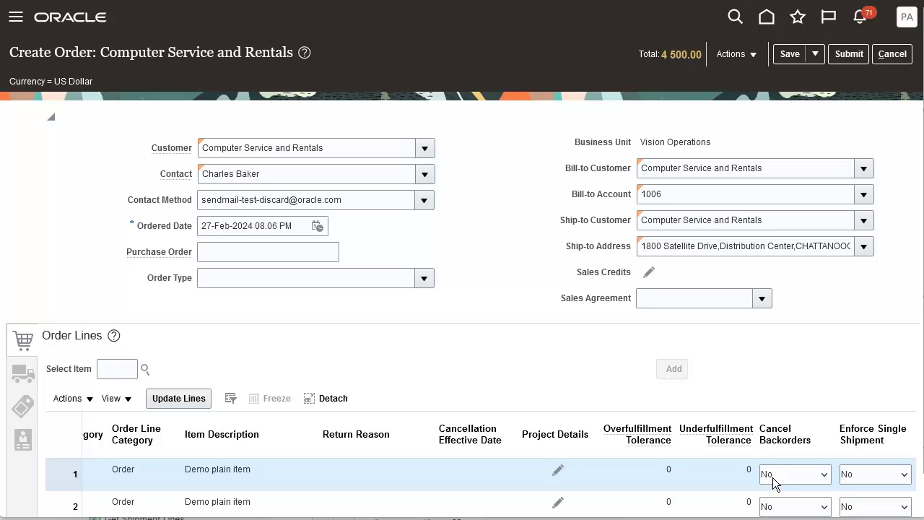
click(774, 482)
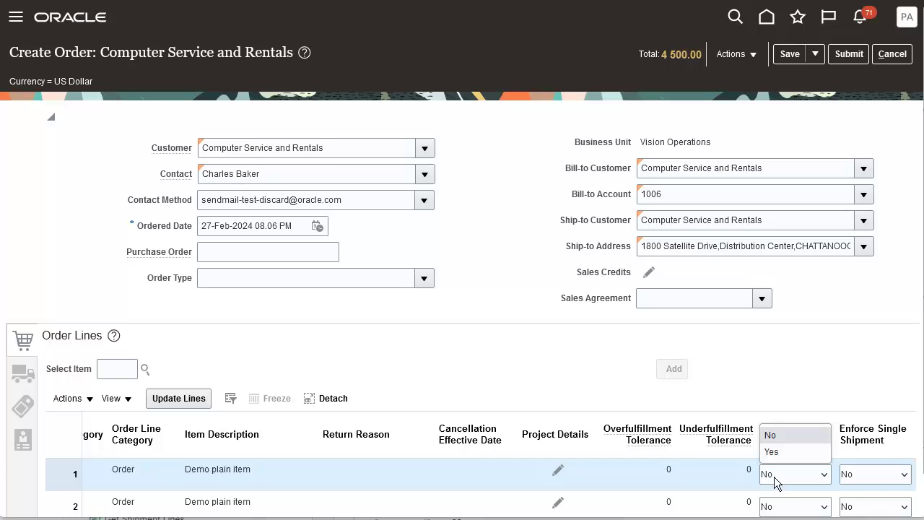
click(778, 452)
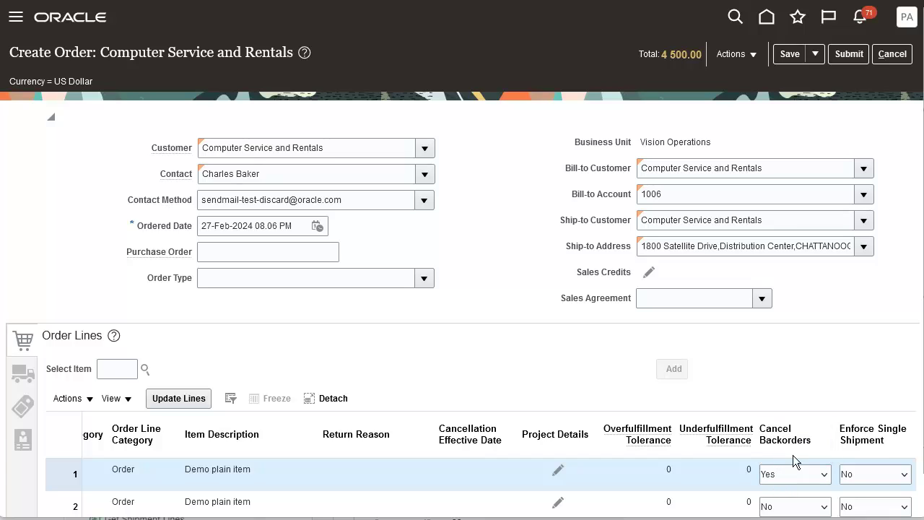
click(863, 481)
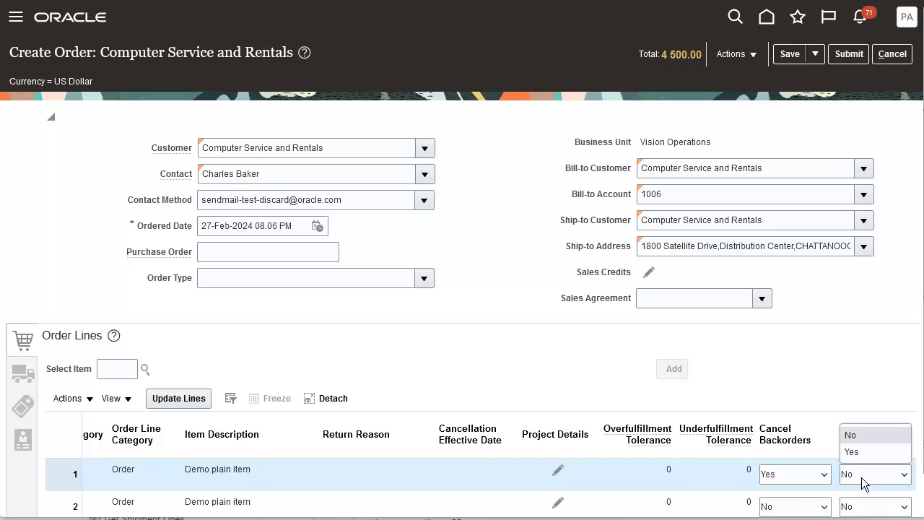
click(855, 452)
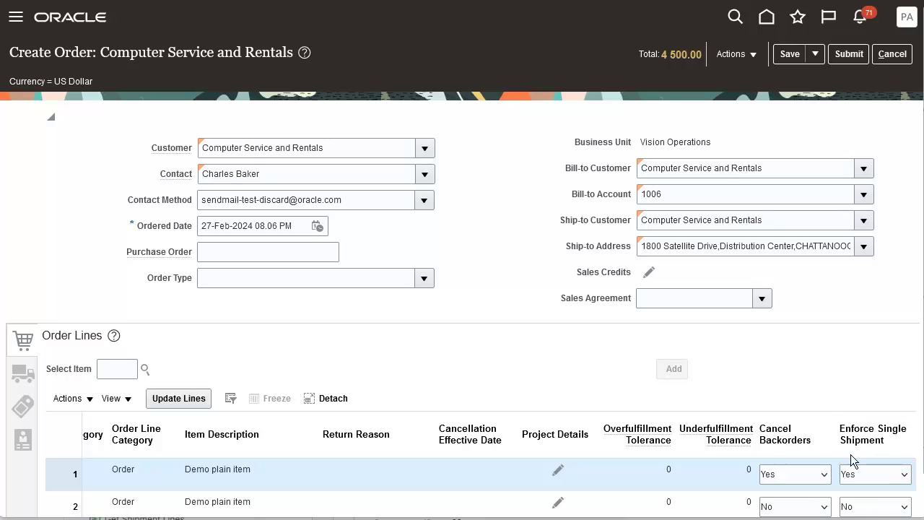
Set Cancel Backorders and Enforce Single Shipment to Yes on order line 2.
click(814, 507)
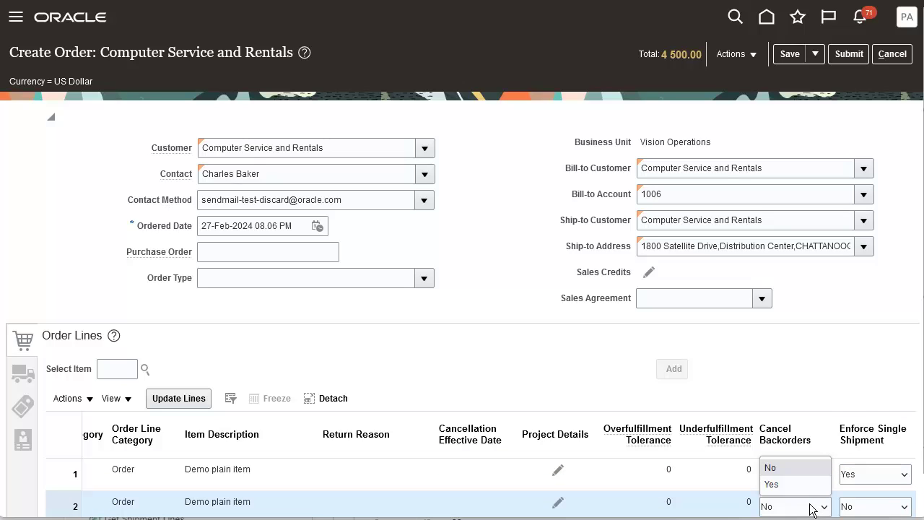
click(802, 484)
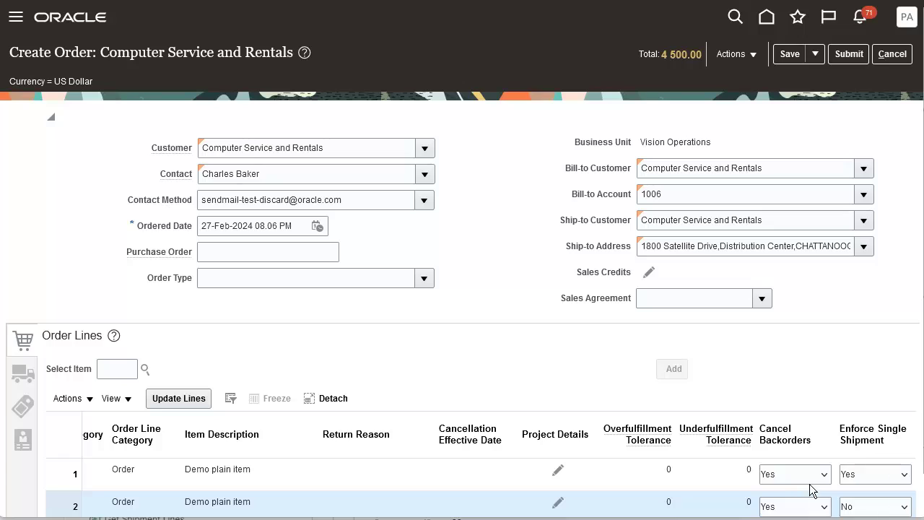
click(869, 509)
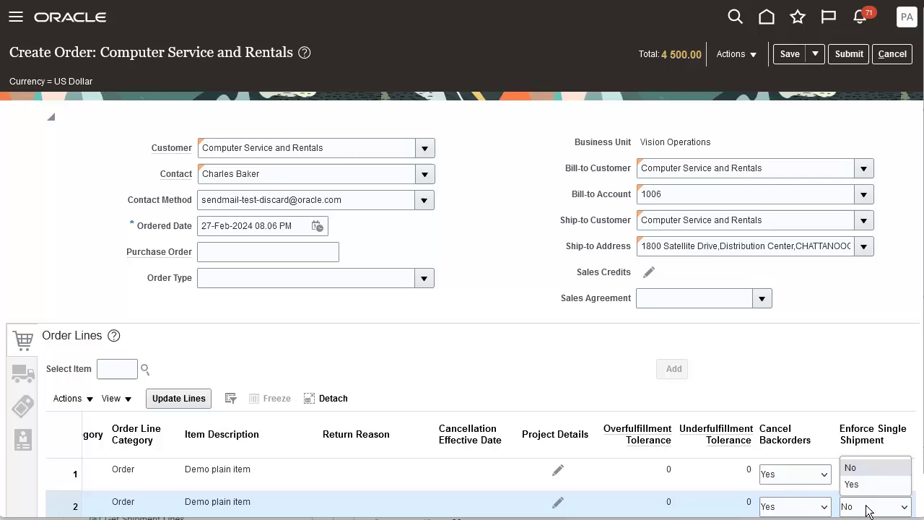
click(859, 485)
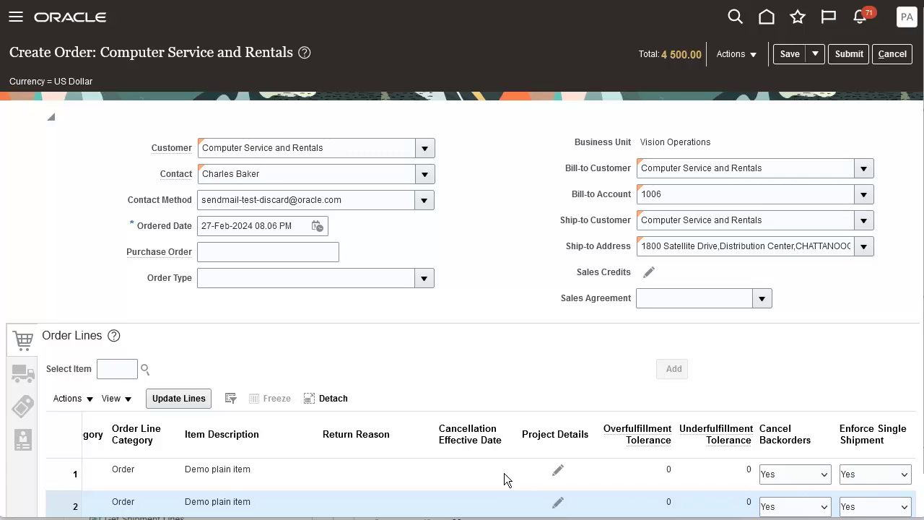
Set the warehouse to V1 - Vision Operations in the order's supply shipment details.
click(21, 381)
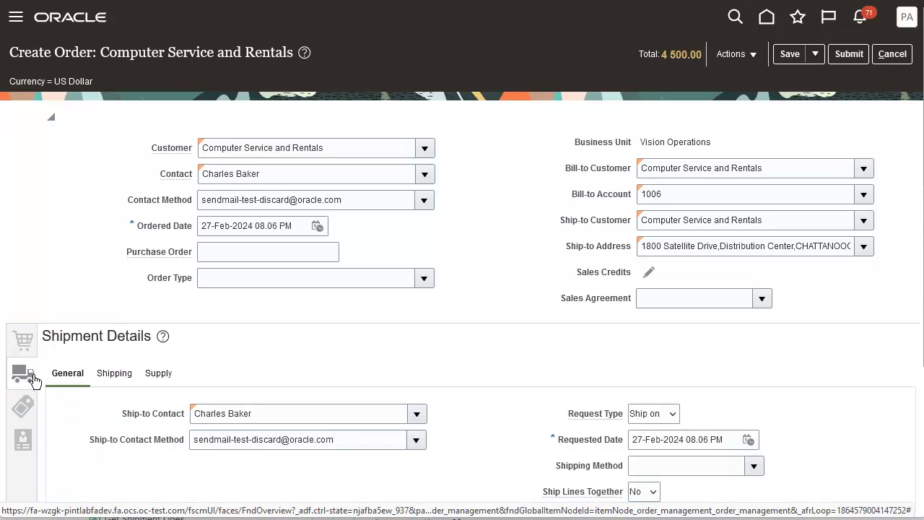
click(159, 378)
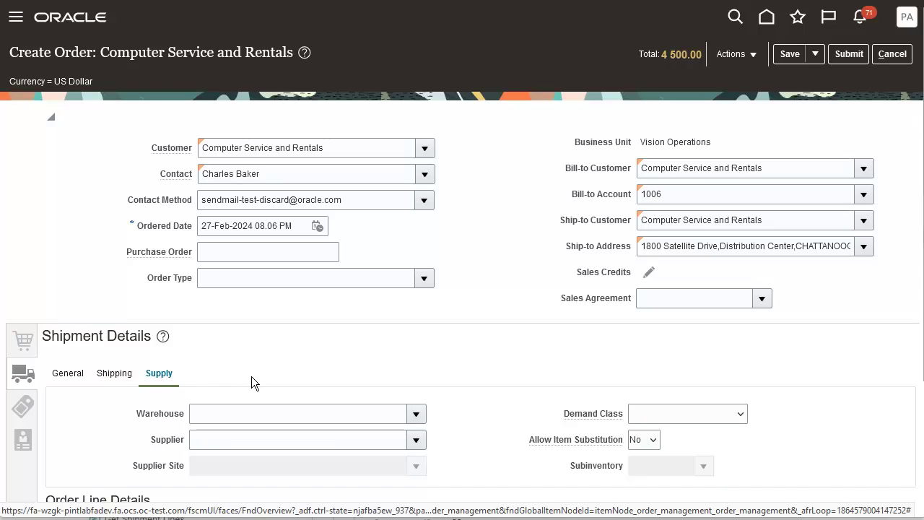
click(416, 416)
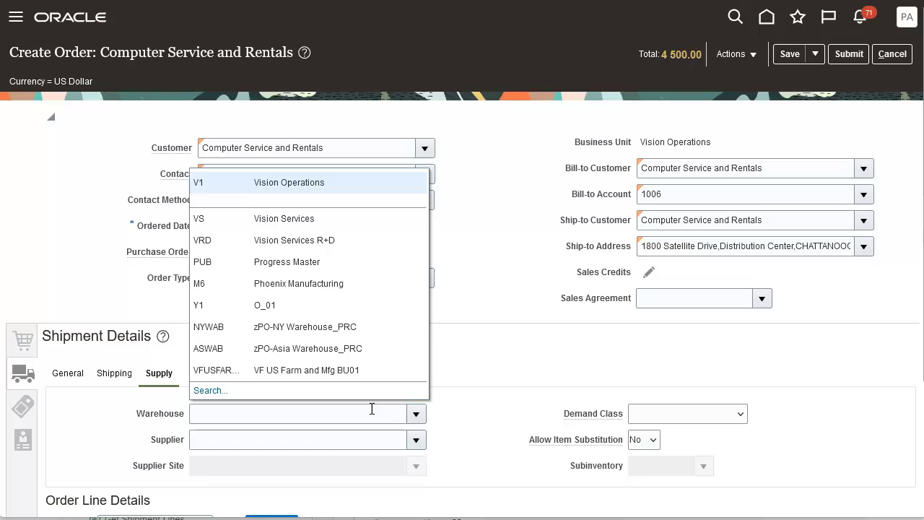
click(298, 182)
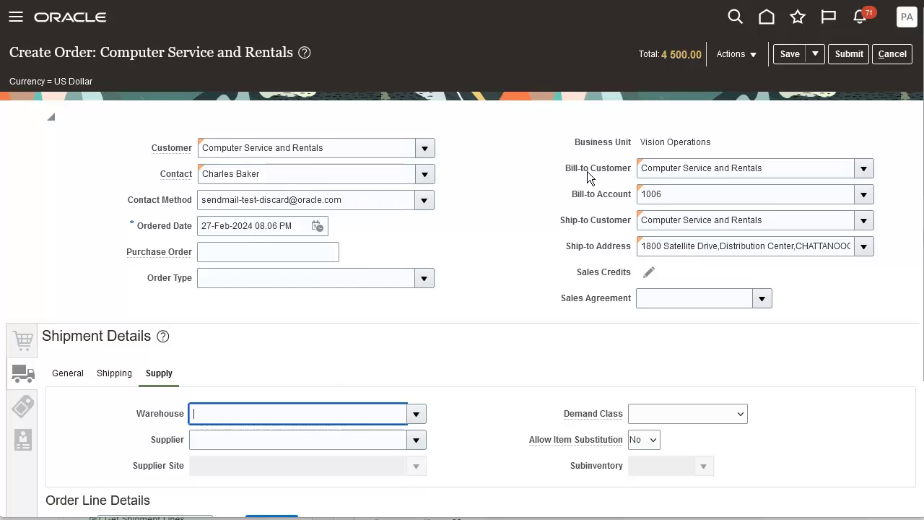
Submit the new sales order, acknowledge the submission and refresh the order.
click(849, 57)
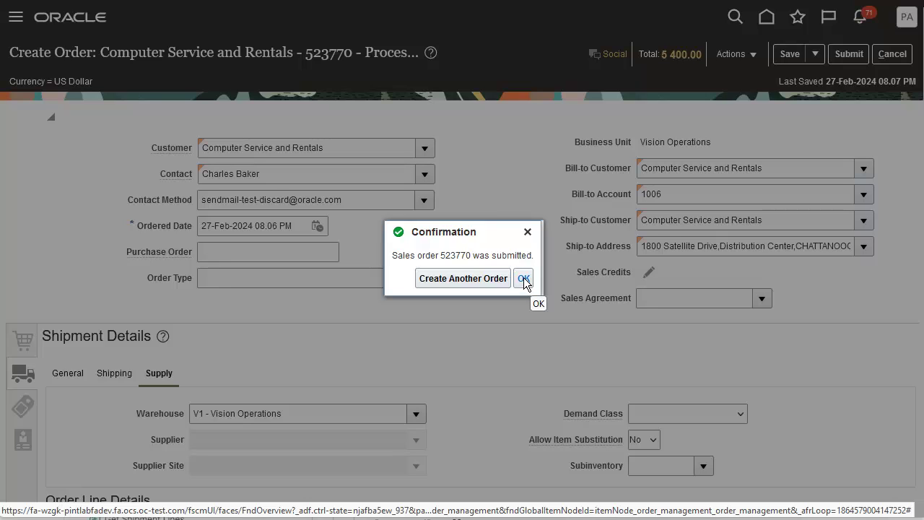
click(523, 279)
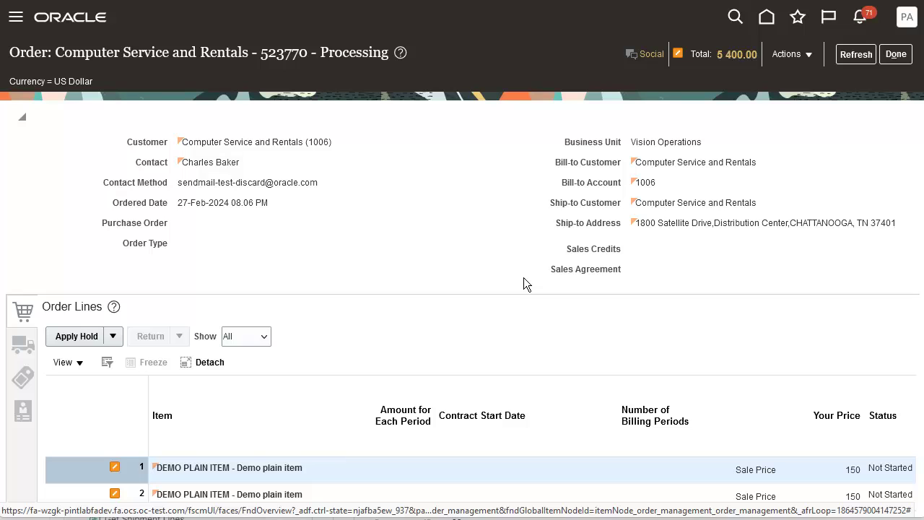
click(855, 55)
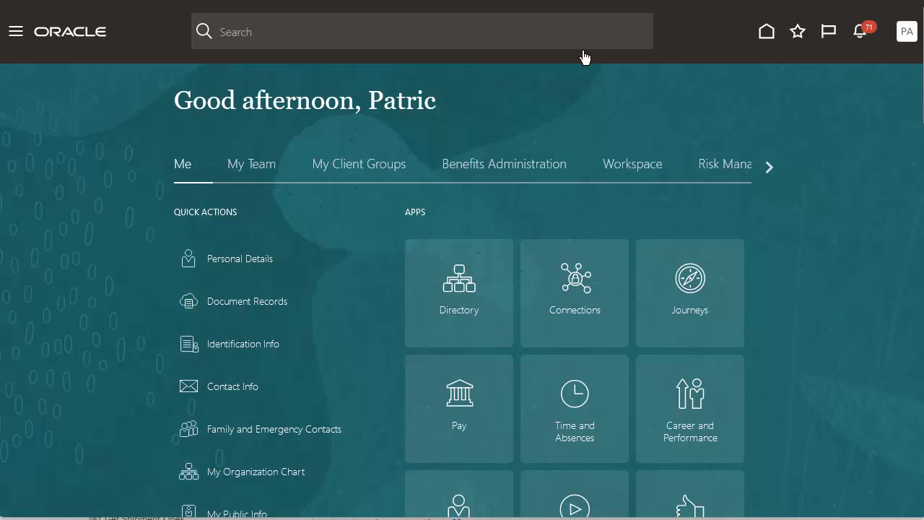
Search Manage Shipment Lines in Inventory Management by the new order's number, with scheduled ship date set to Equal to and left blank.
click(16, 31)
scroll(180, 325, down, 2)
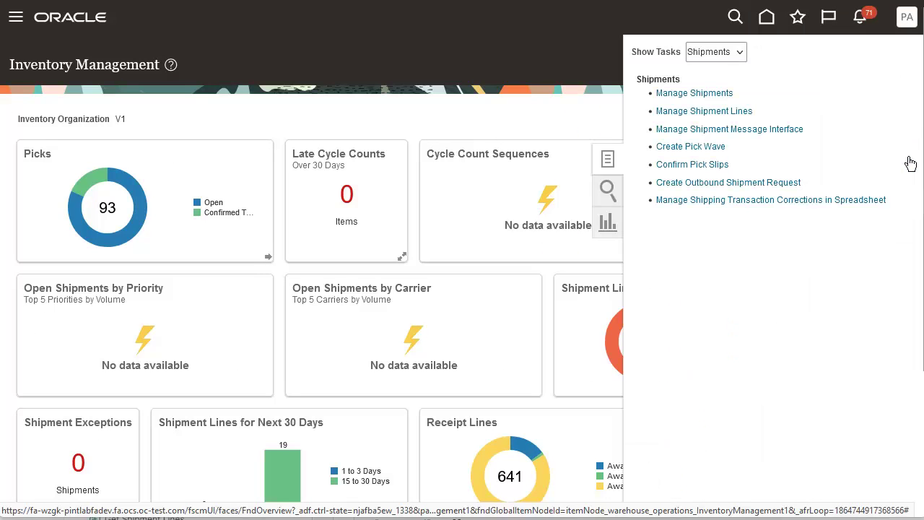
click(702, 111)
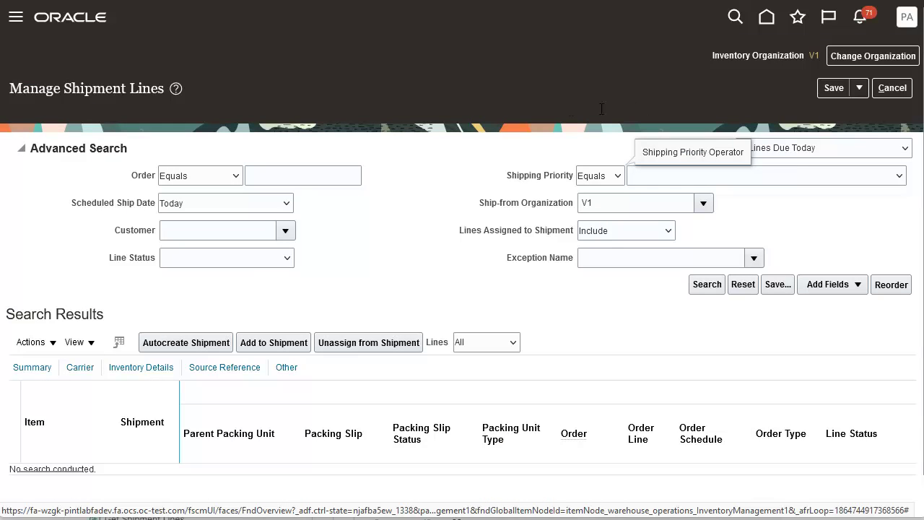
click(297, 177)
text(523770)
key(Tab)
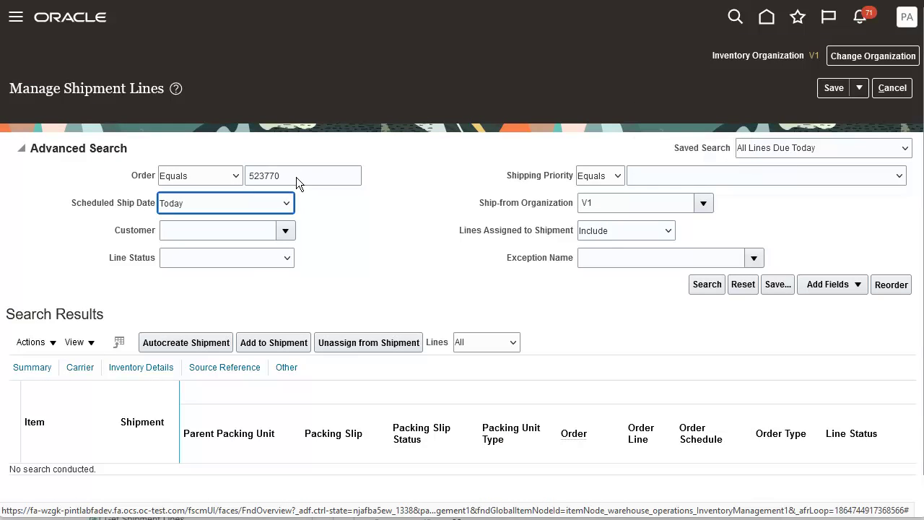
click(280, 203)
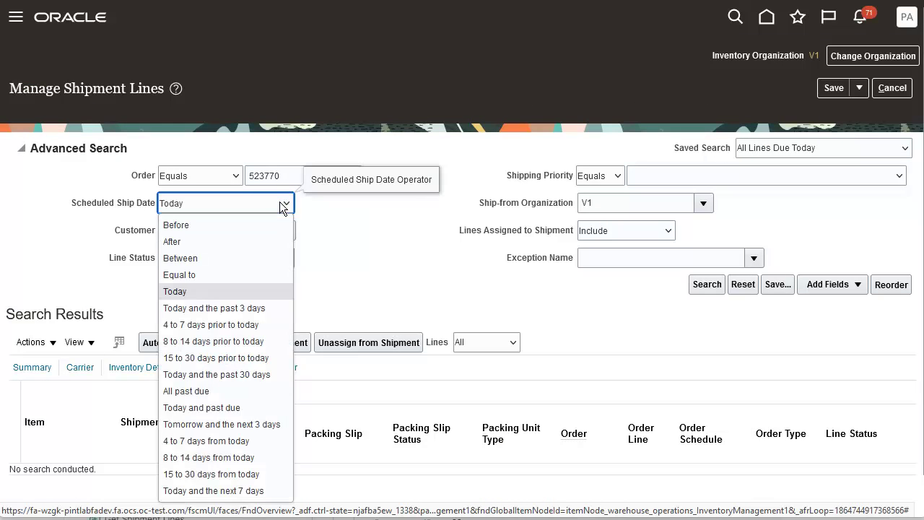
click(262, 274)
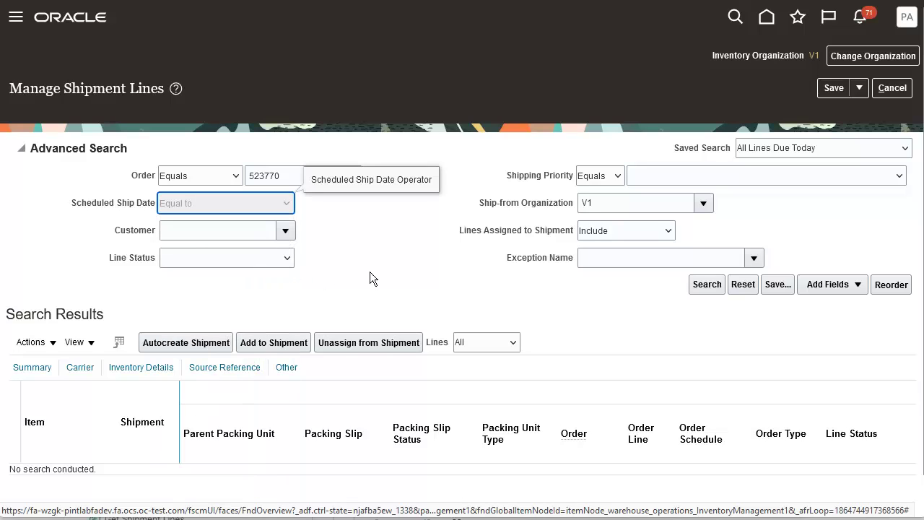
click(697, 286)
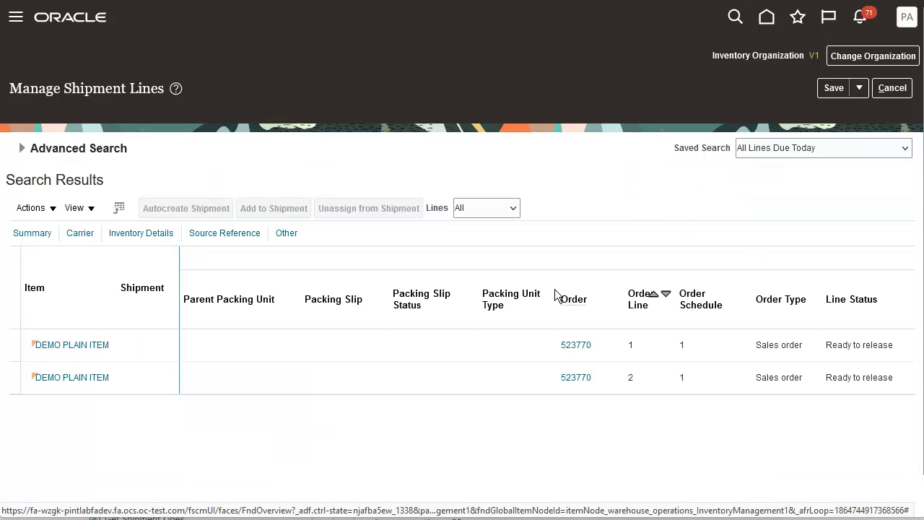
Pick release the shipment line for order line 1 and acknowledge the confirmation.
click(130, 355)
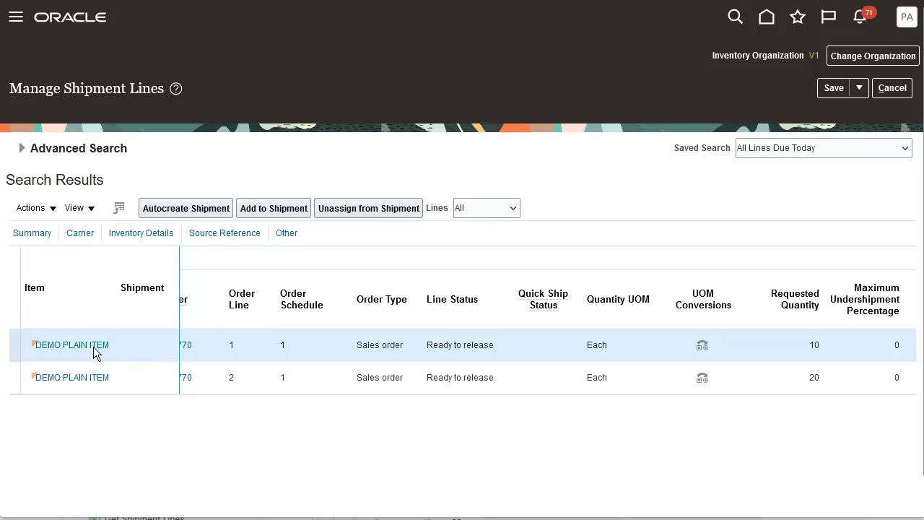
click(34, 209)
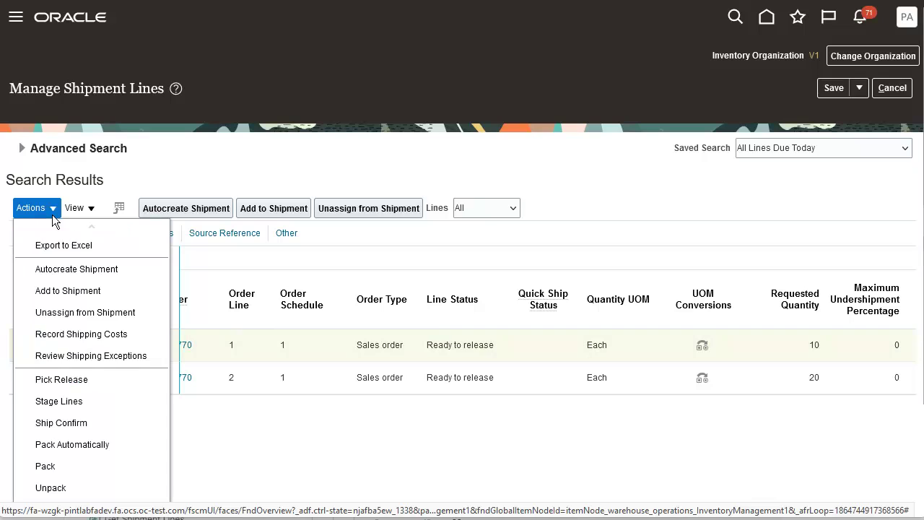
click(87, 367)
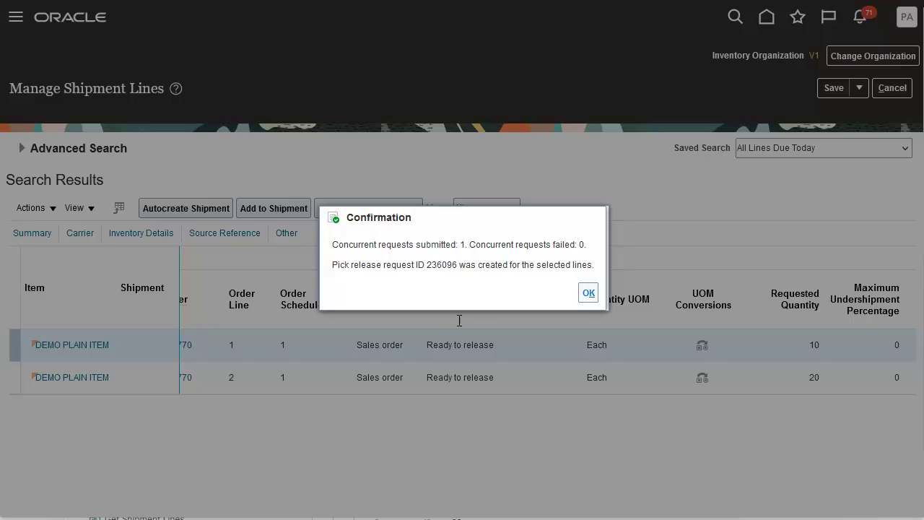
key(Return)
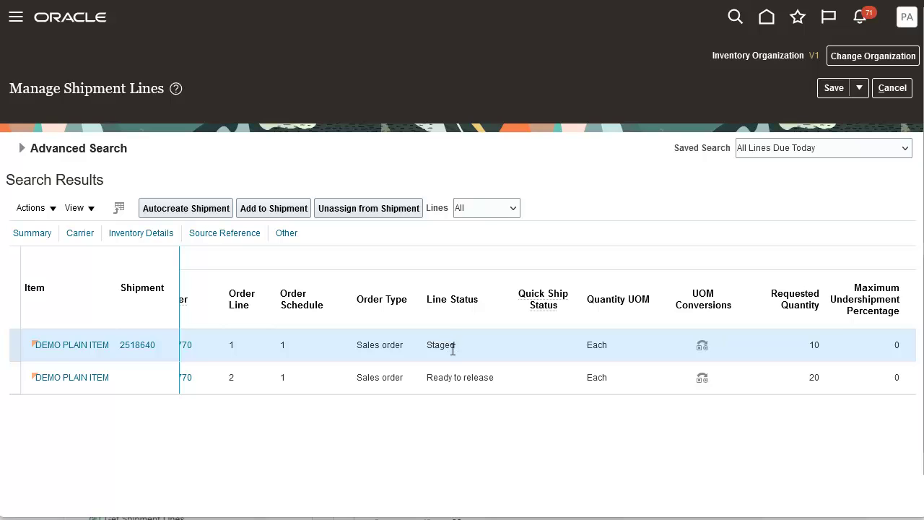
Open order line 1's shipment, ship confirm it, acknowledge the confirmation and review both lines' statuses and requested quantities.
click(455, 378)
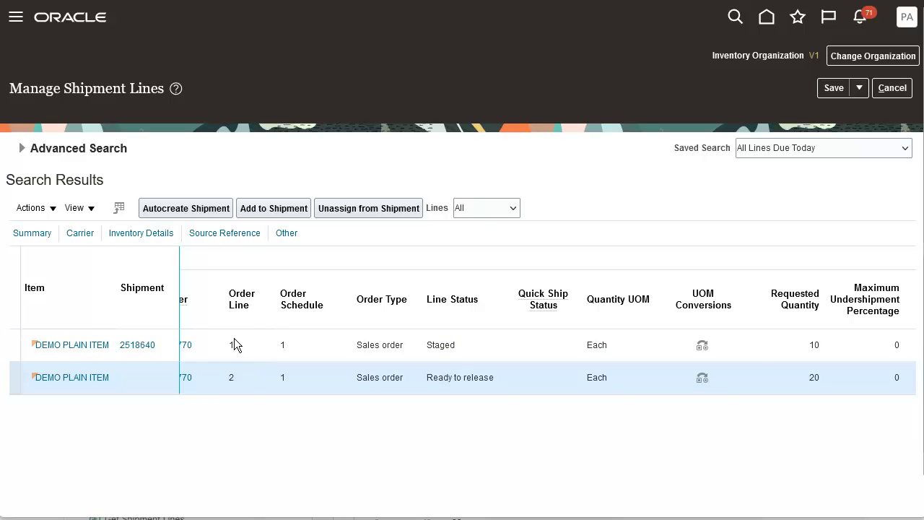
scroll(234, 337, left, 4)
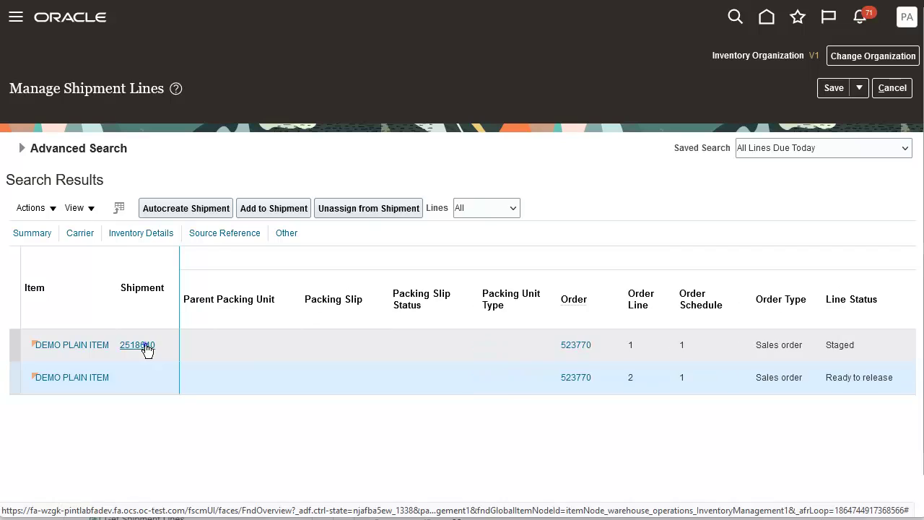
click(143, 344)
click(714, 88)
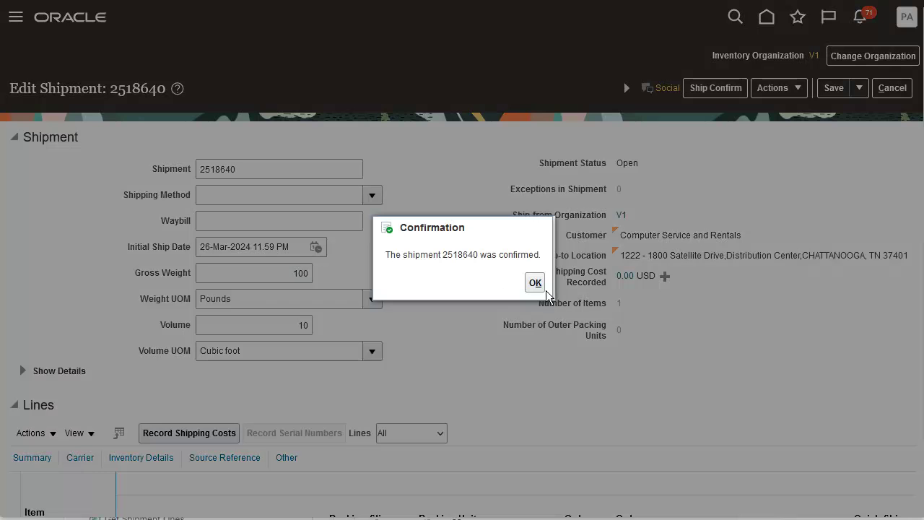
click(535, 283)
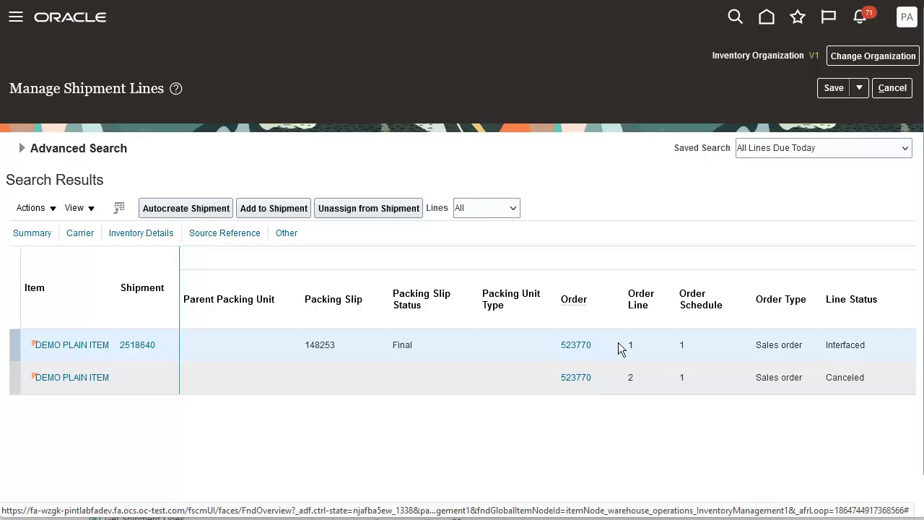
scroll(618, 348, right, 5)
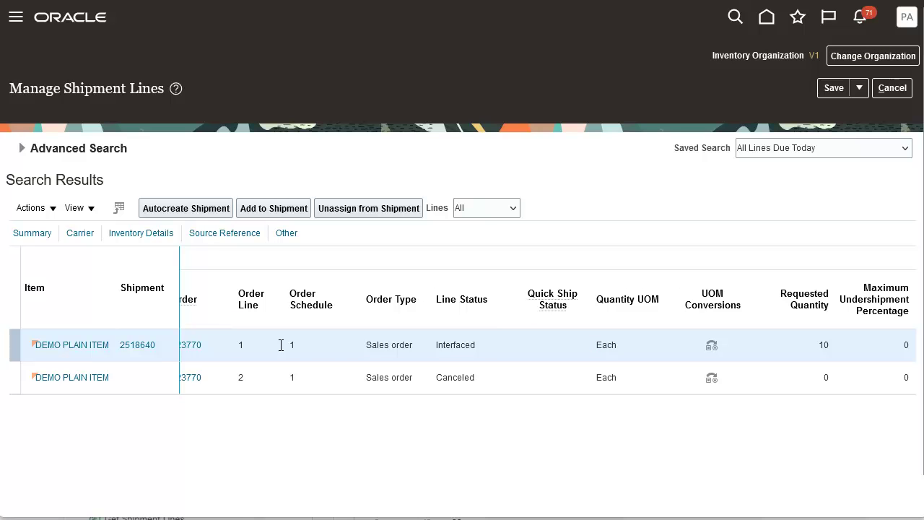
scroll(275, 348, right, 3)
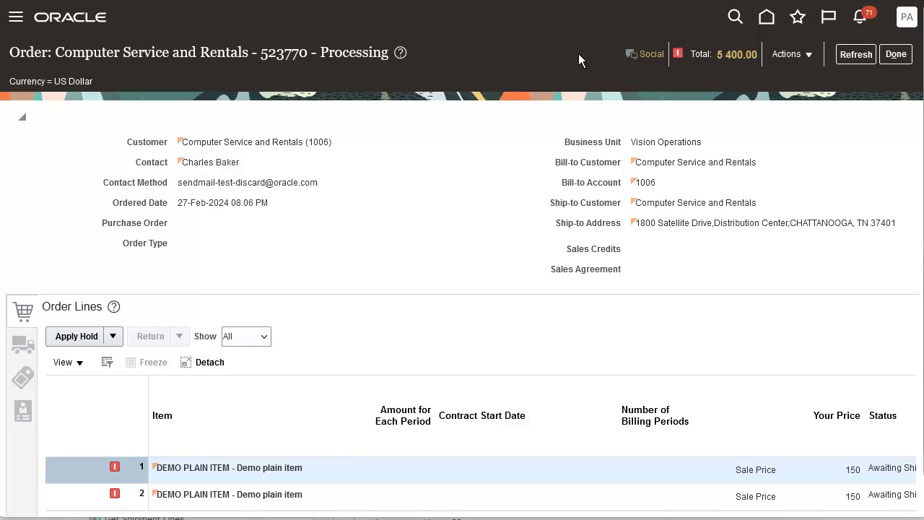
Switch the sales order to the fulfillment view, check the quantities and statuses of both fulfillment lines, and review line 2-1's details.
click(791, 53)
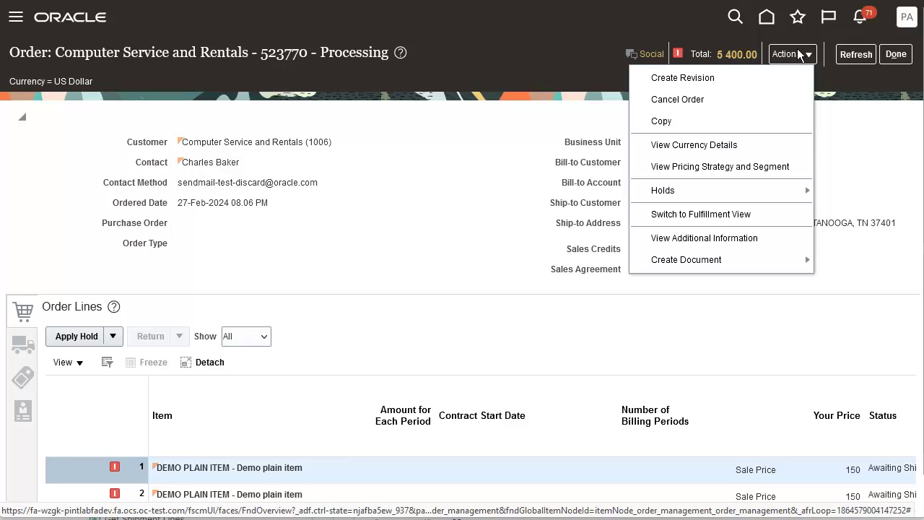
click(699, 214)
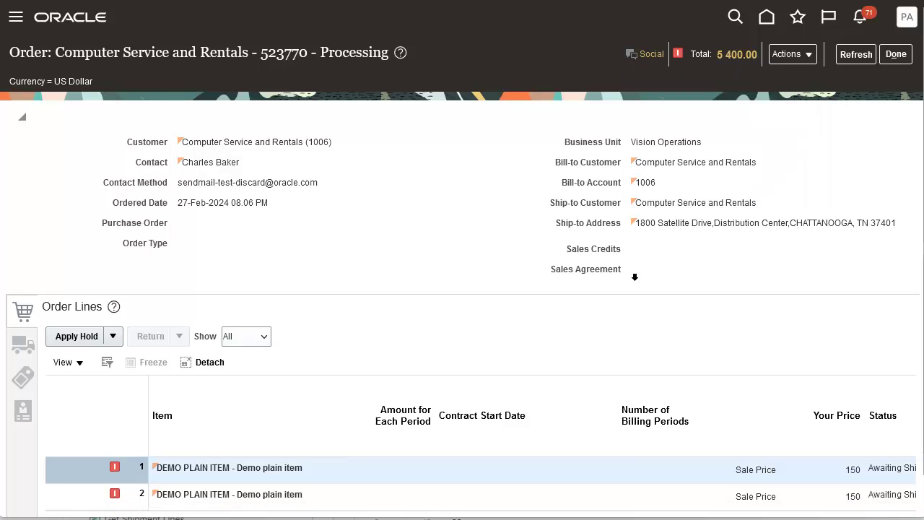
scroll(252, 345, down, 5)
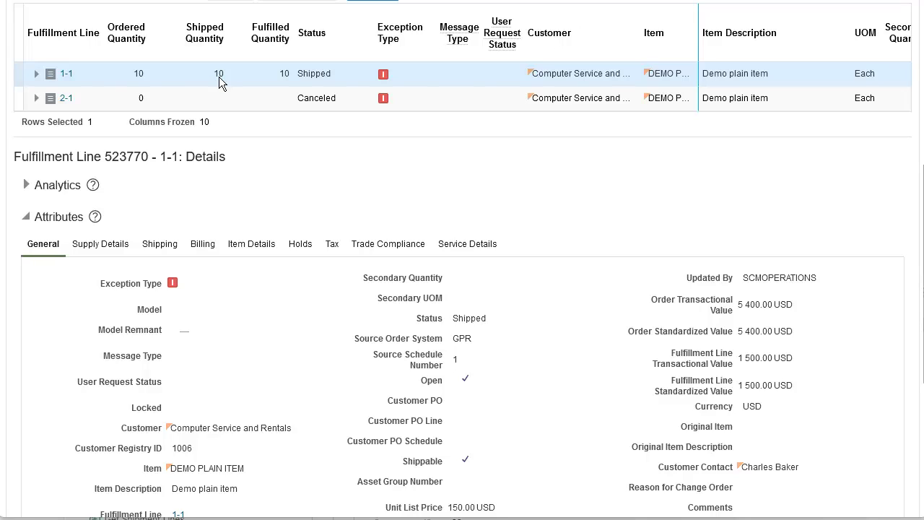
click(183, 99)
scroll(183, 103, down, 4)
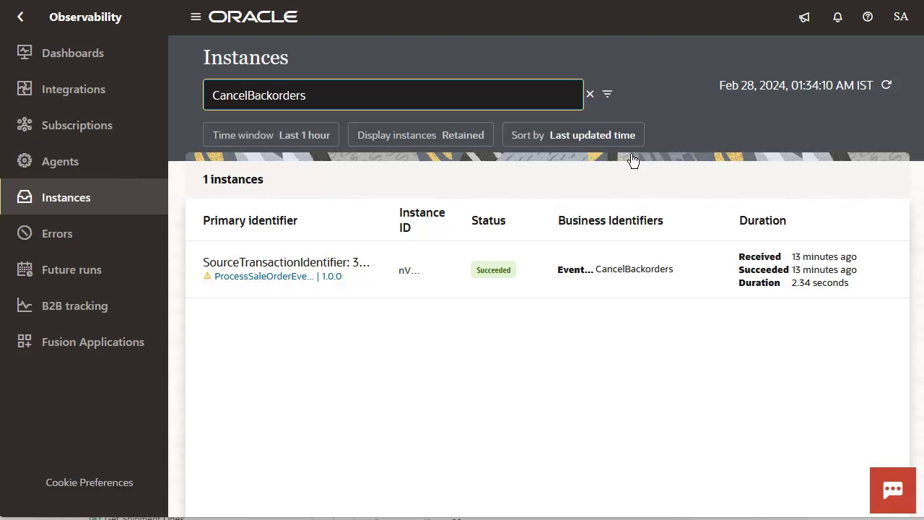
Switch to the Oracle Integration Instances page and refresh the instances filtered by CancelBackorders.
click(886, 86)
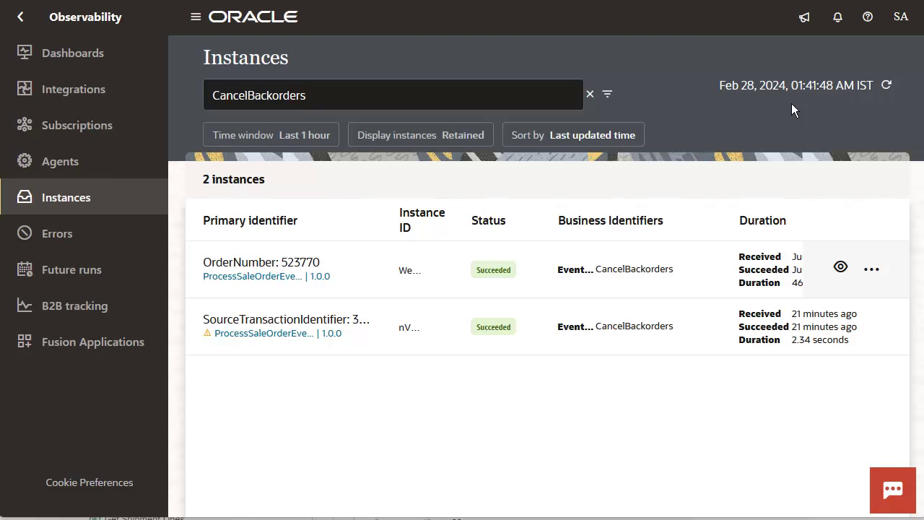